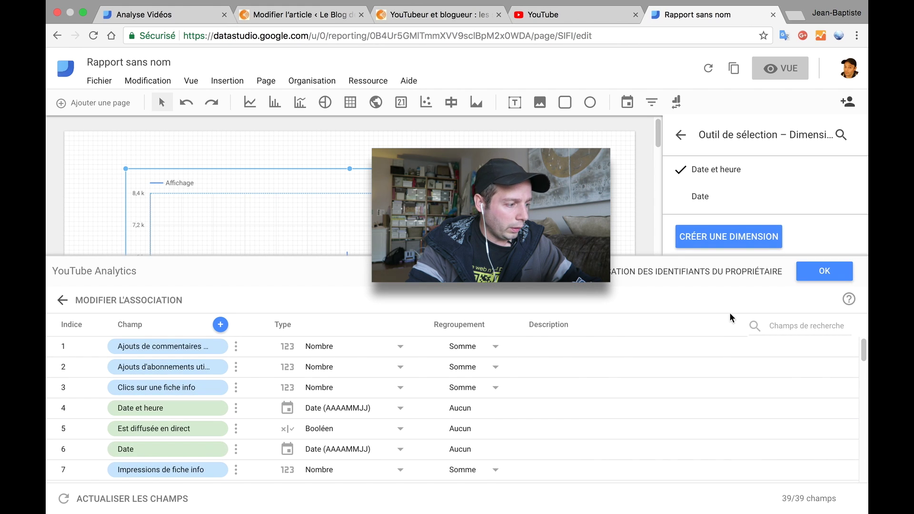
- Change the type of the Date et heure field to Jour de la semaine (J) and validate the data source
click(400, 410)
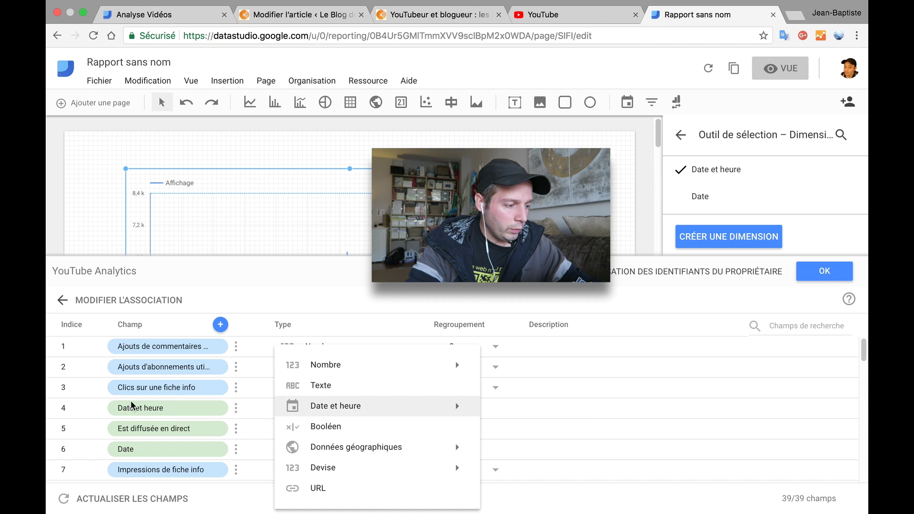
mouse_move(460, 409)
scroll(579, 414, down, 3)
click(579, 427)
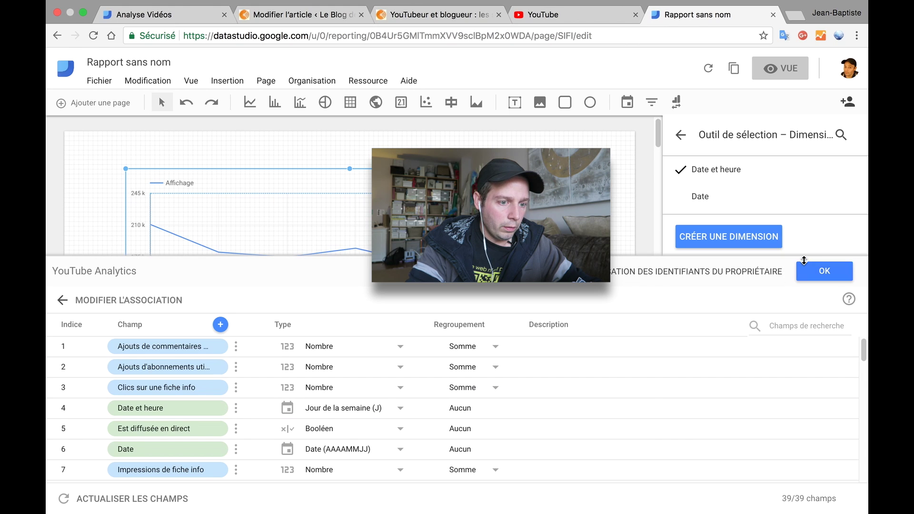
click(806, 266)
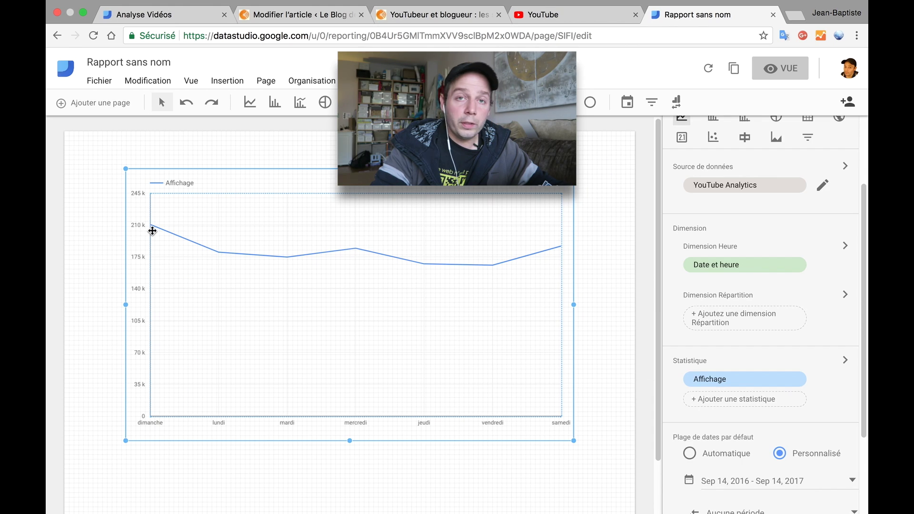
- Convert the time series chart into a bar chart
scroll(714, 257, up, 3)
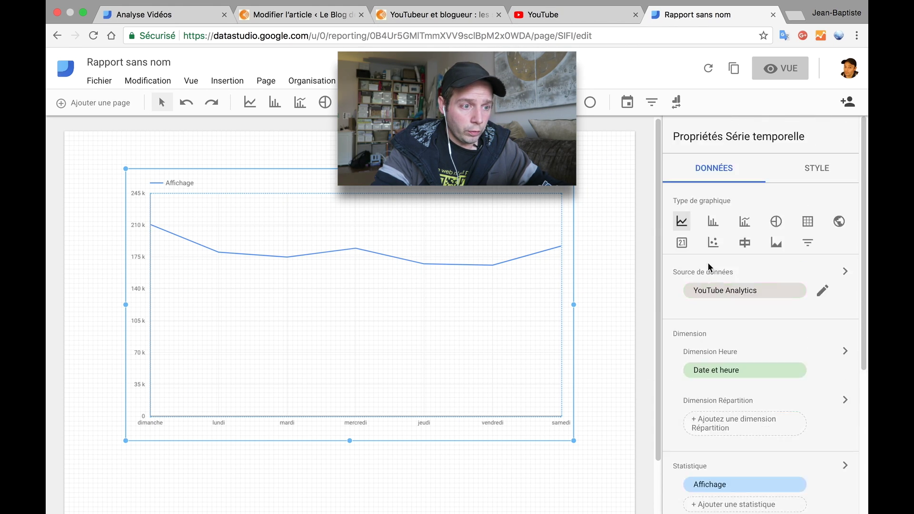
click(714, 224)
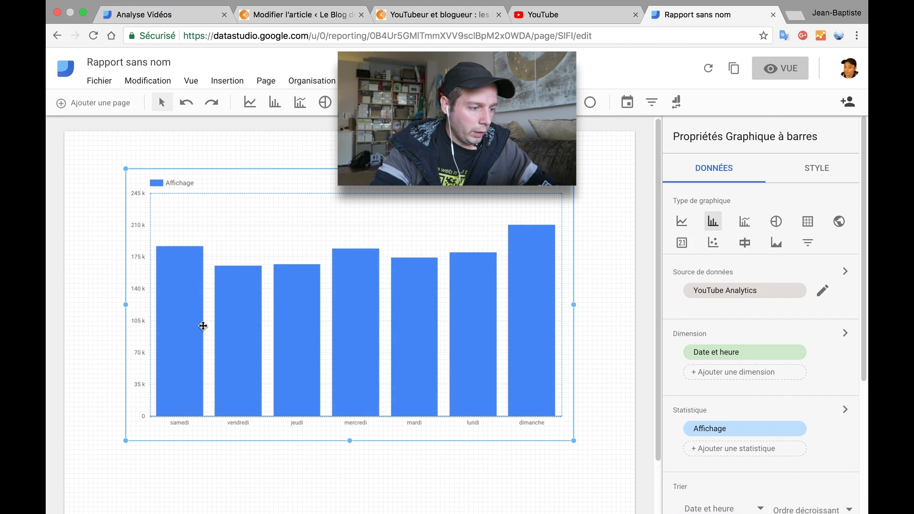
- Try to sort the bar chart by Affichage
scroll(772, 389, down, 2)
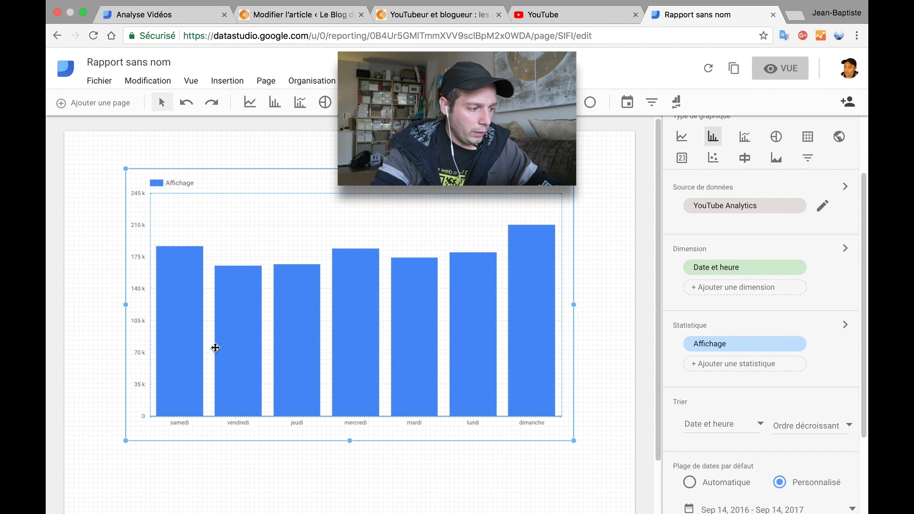
scroll(455, 354, down, 1)
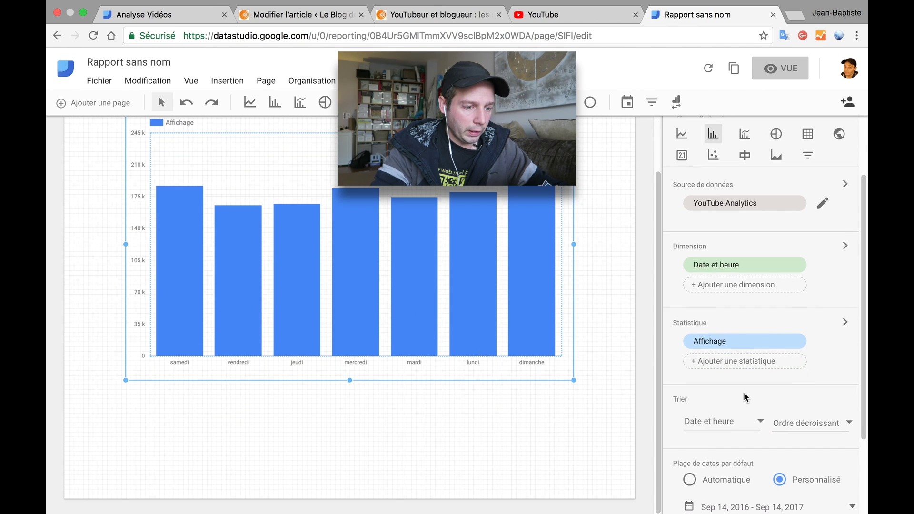
scroll(743, 399, down, 2)
click(754, 335)
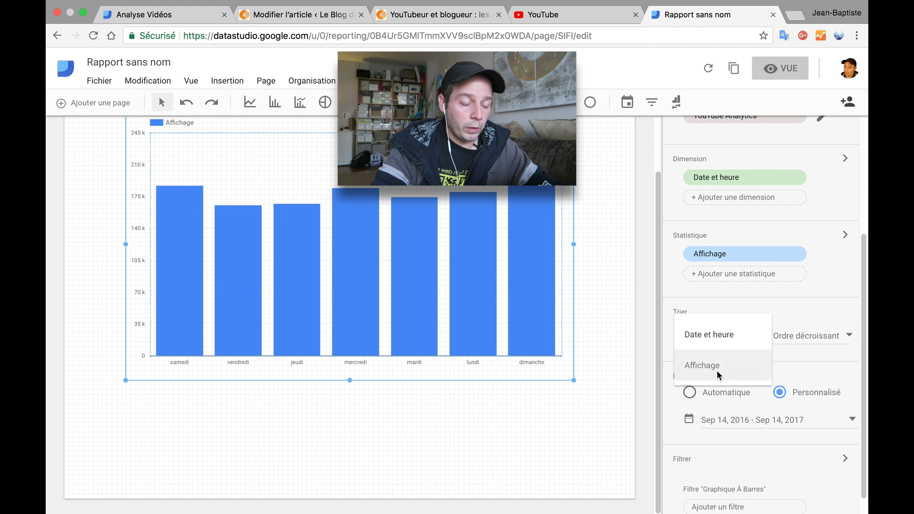
click(719, 374)
scroll(449, 314, up, 1)
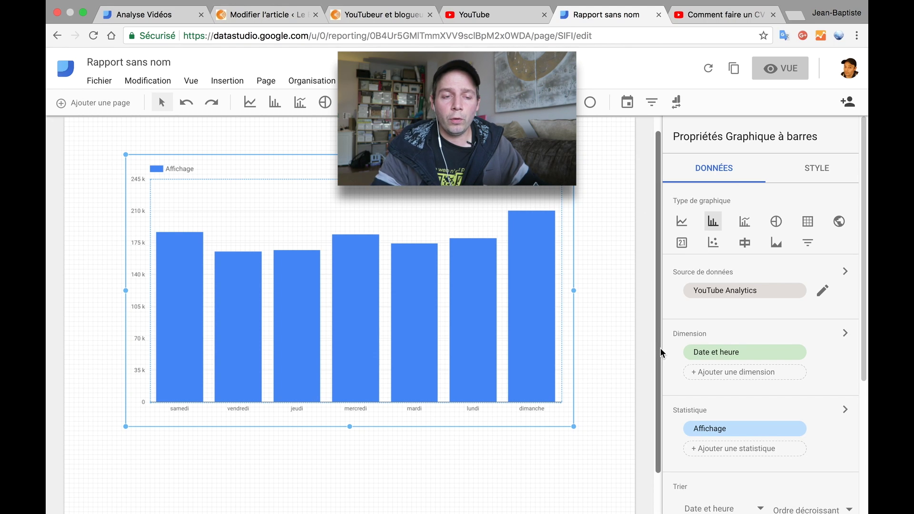
- Create a new chart filter that includes ID de la vidéo externe with the condition Égal(e) à (=)
scroll(719, 429, down, 4)
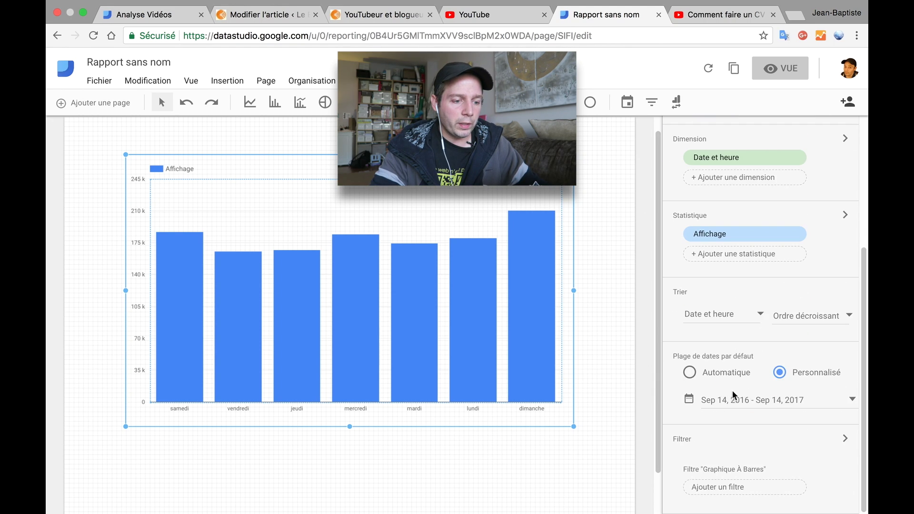
click(747, 492)
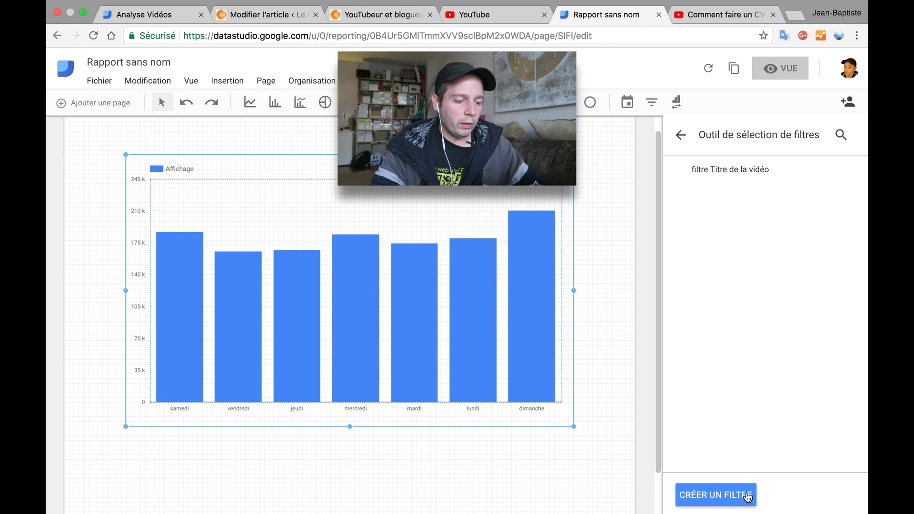
click(738, 498)
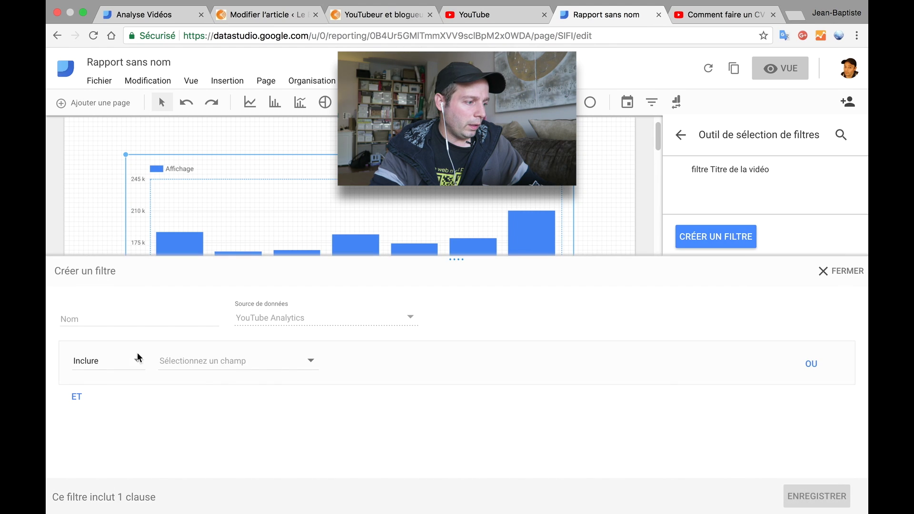
click(225, 361)
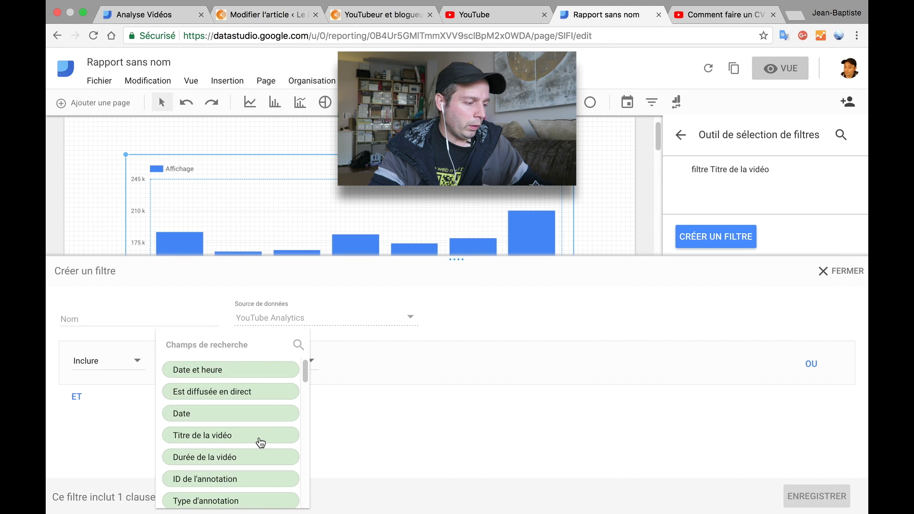
scroll(261, 443, down, 1)
scroll(261, 442, down, 10)
scroll(261, 443, down, 1)
click(256, 452)
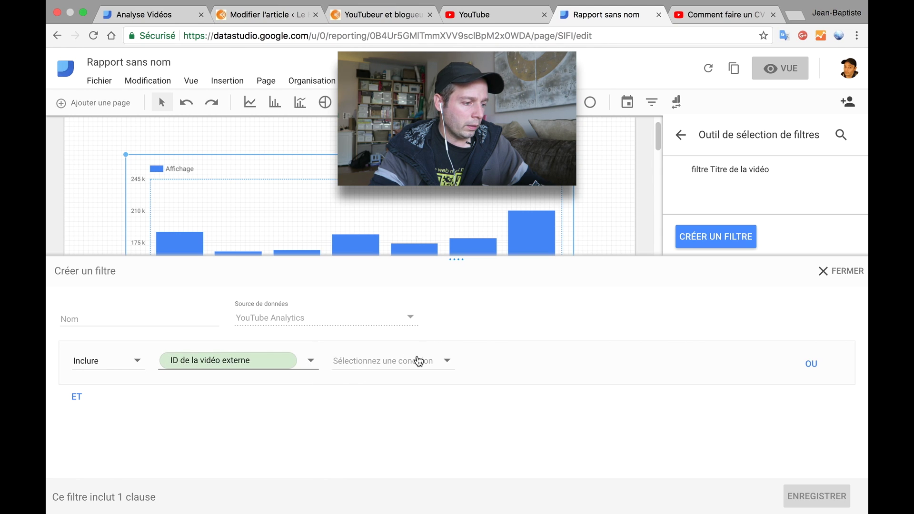
click(420, 368)
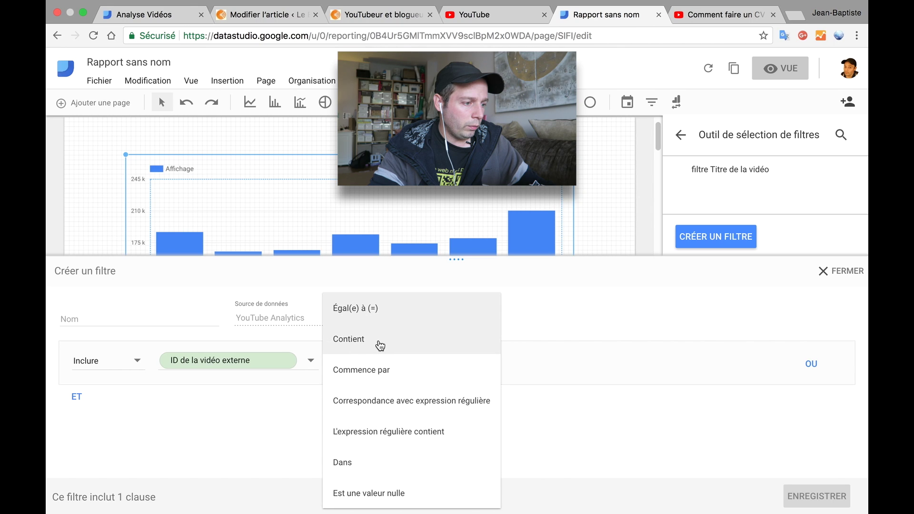
click(367, 307)
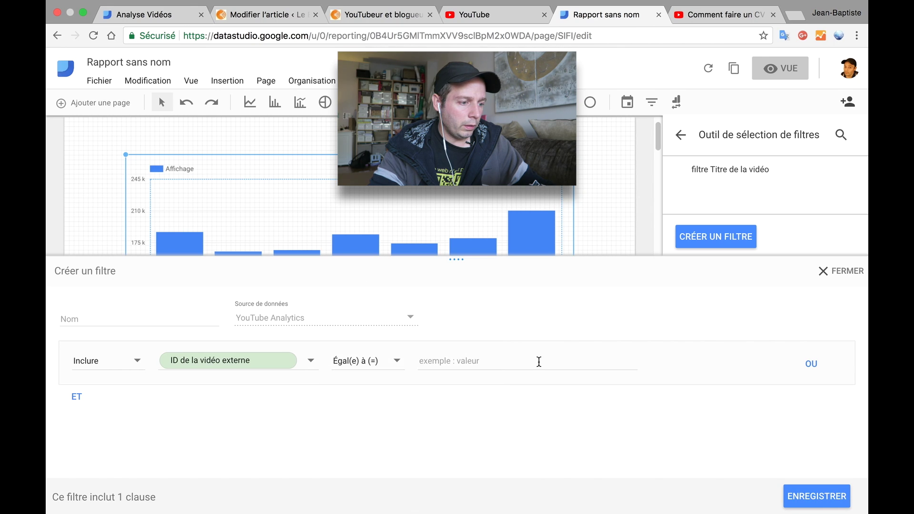
- Switch to the YouTube page of the "Comment faire un CV efficace ?" video and copy the video ID from its address
click(710, 17)
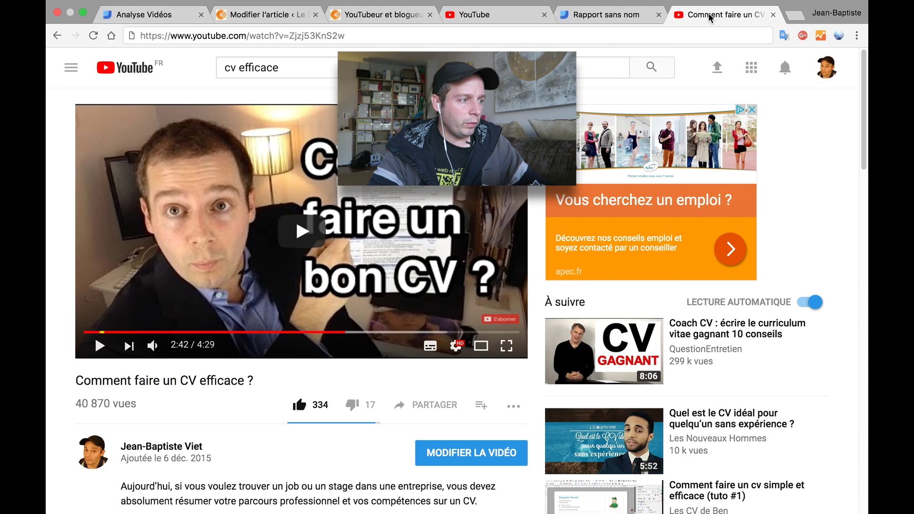
drag(289, 35, 437, 36)
key(super+c)
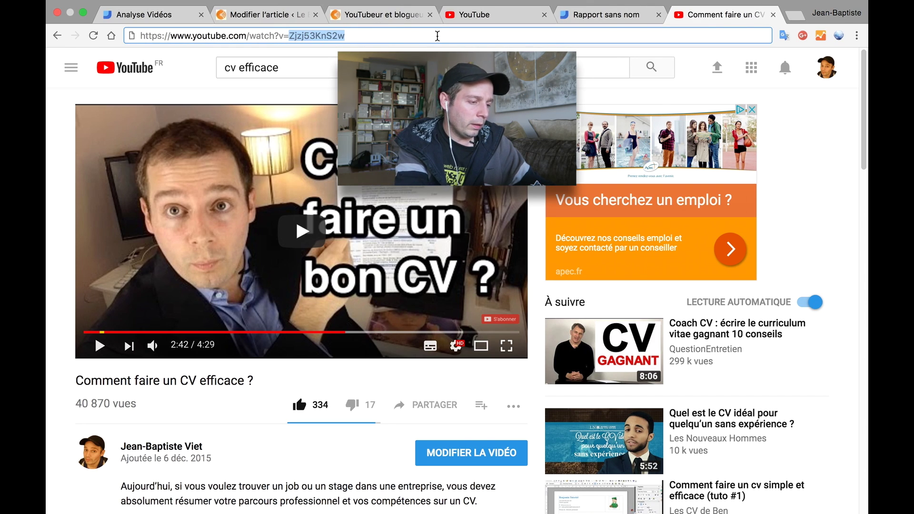
- Back in the report, paste Zjzj53KnS2w as the filter value and save the filter
mouse_move(610, 3)
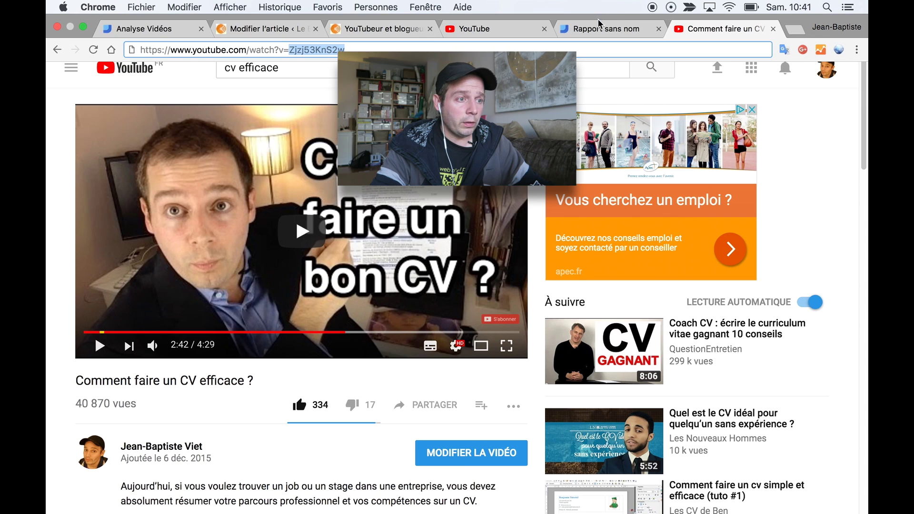
click(601, 23)
click(482, 366)
key(super+v)
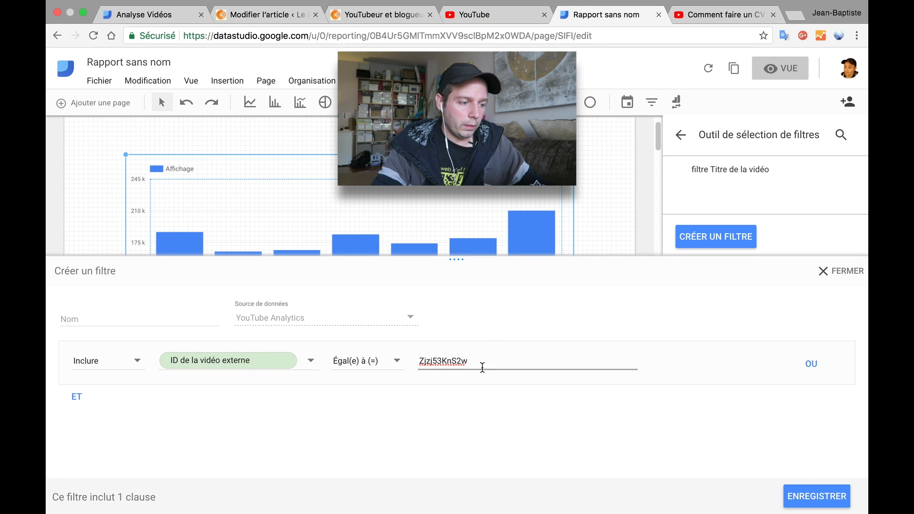
click(817, 496)
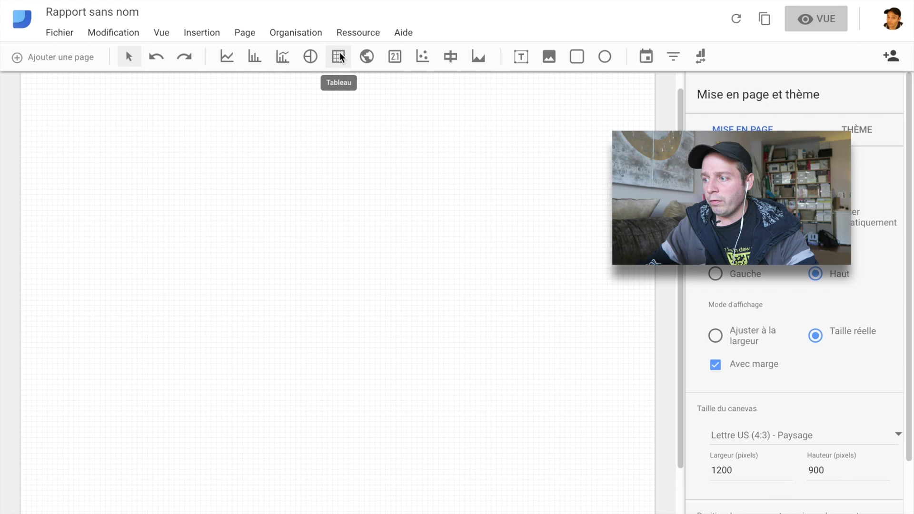
- Insert a table across most of the blank page's width and set its custom date range to Sep 14, 2016 - Sep 14, 2017
click(338, 57)
drag(90, 116, 579, 384)
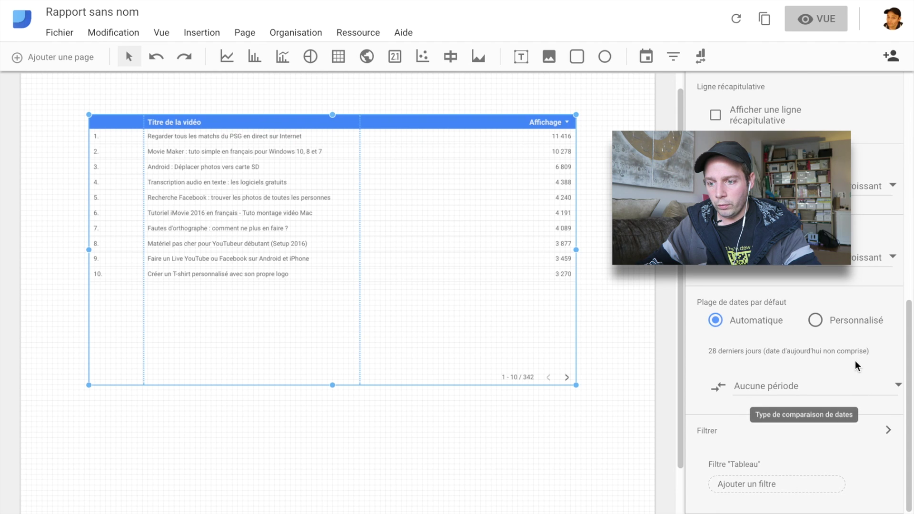
click(815, 322)
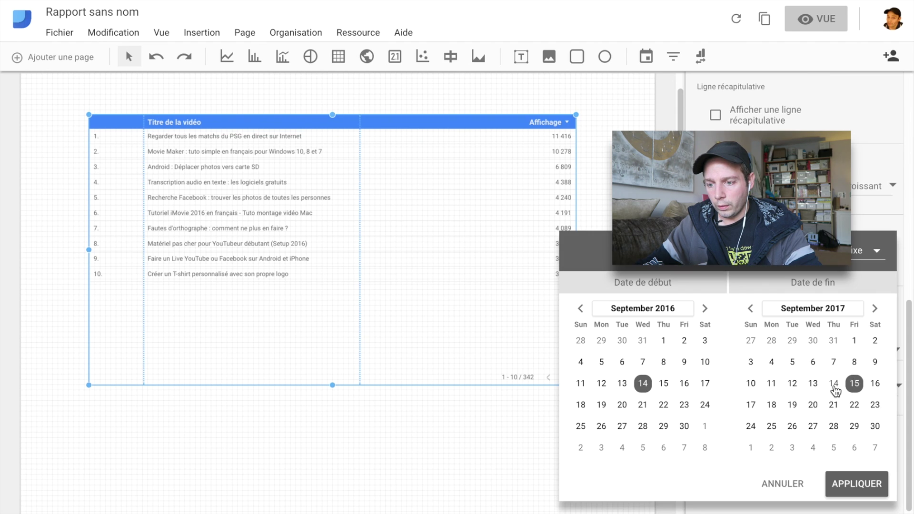
click(854, 483)
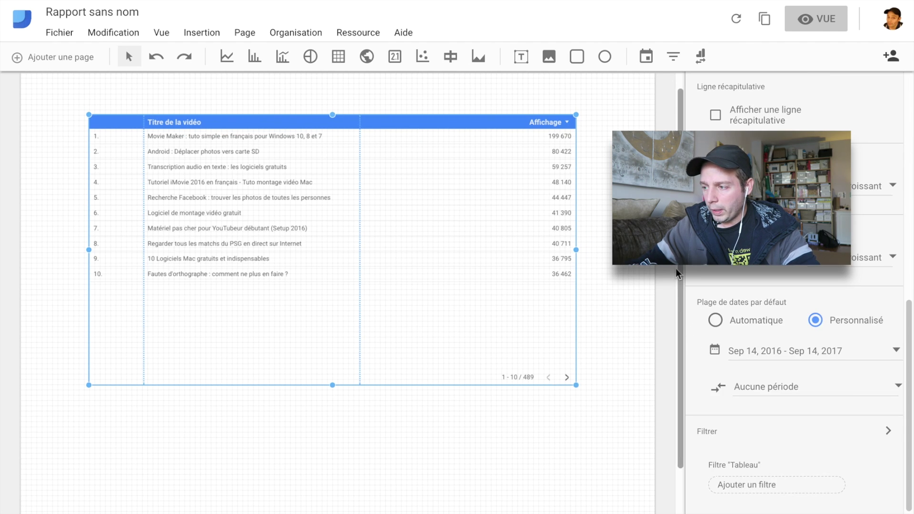
- Add Ajouts de "J'aime" aux vidéos as a second statistic of the table
scroll(759, 328, up, 8)
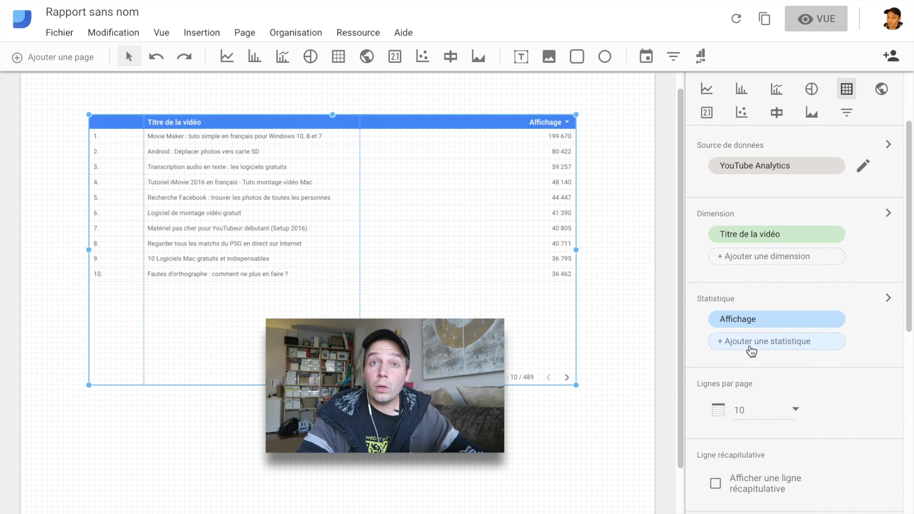
click(752, 351)
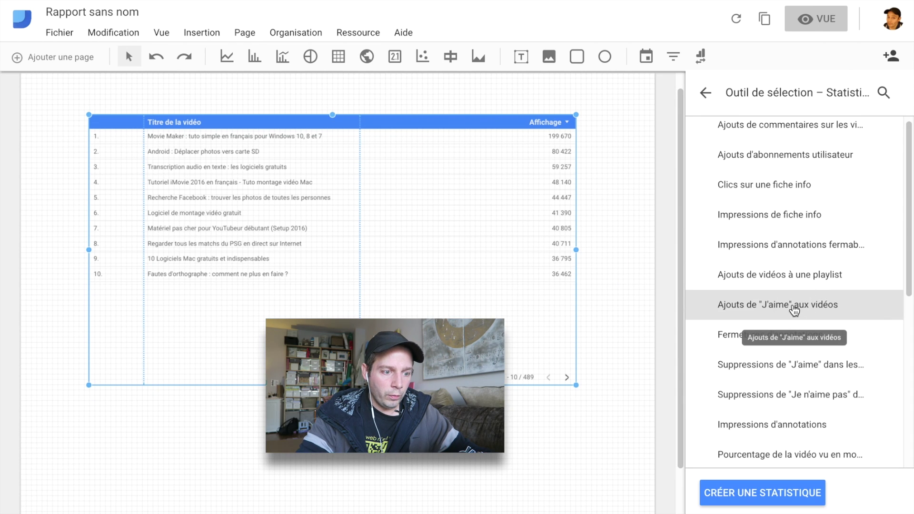
click(797, 309)
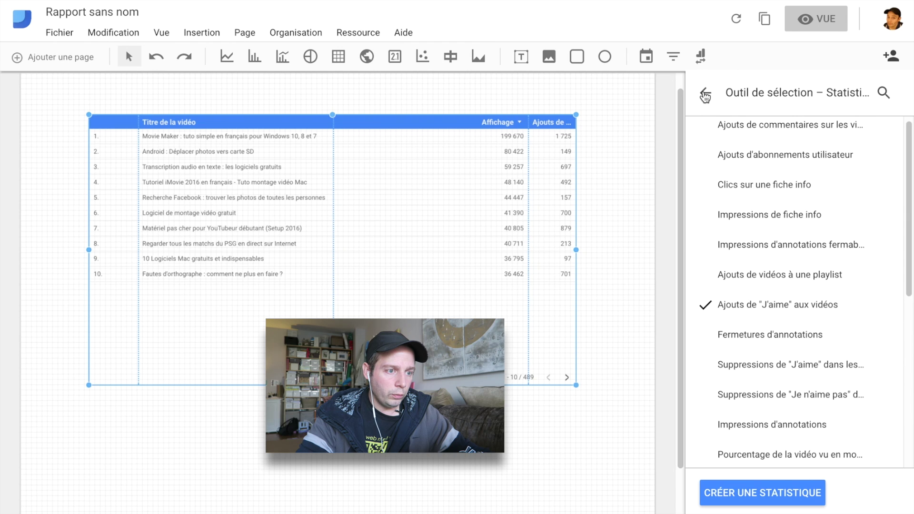
click(705, 95)
- Sort the table by Ajouts de "J'aime" aux vidéos and add Ajouts de "Je n'aime pas" aux vidéos as a statistic
scroll(818, 362, down, 7)
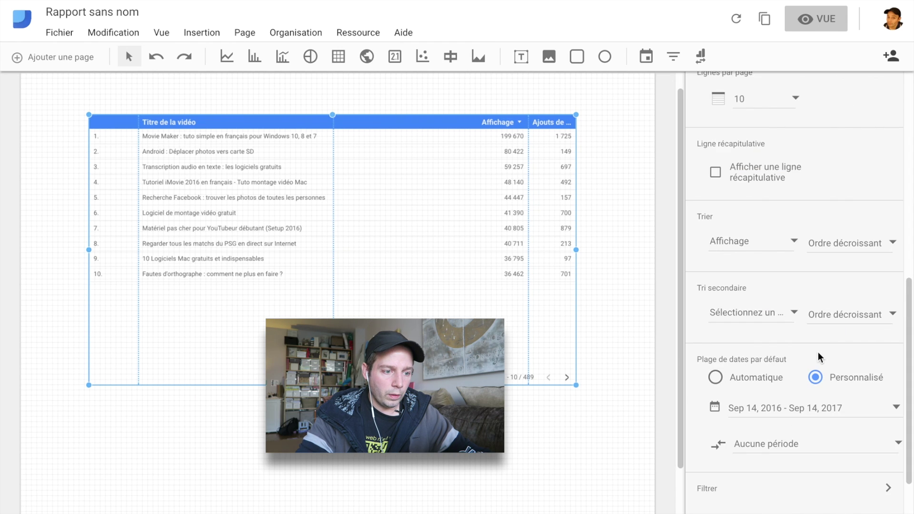
click(775, 245)
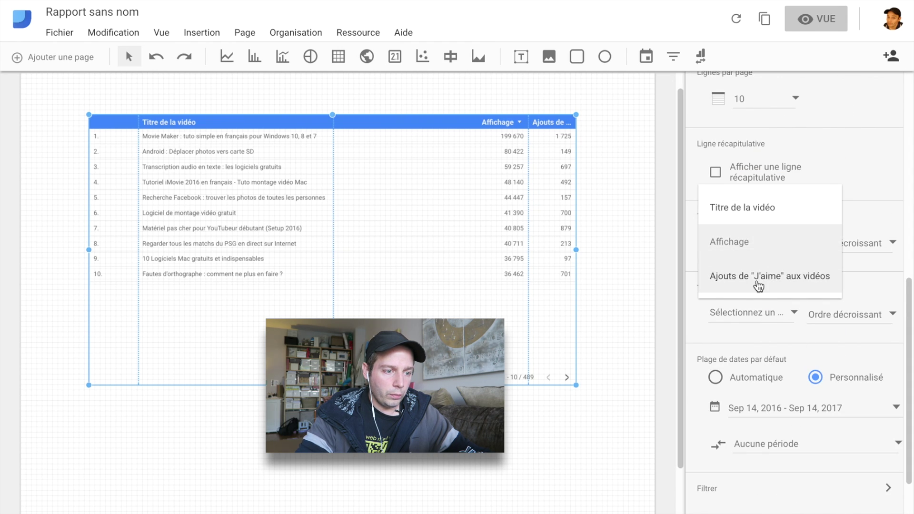
click(759, 284)
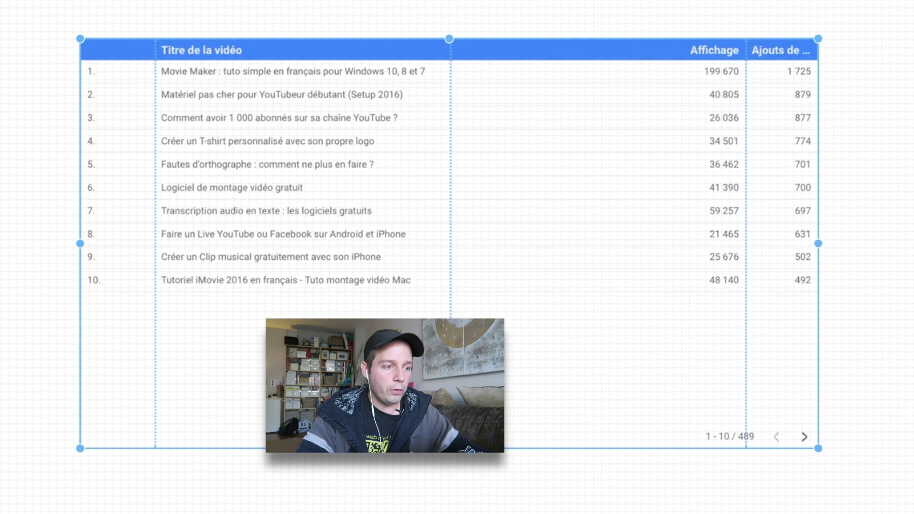
click(789, 207)
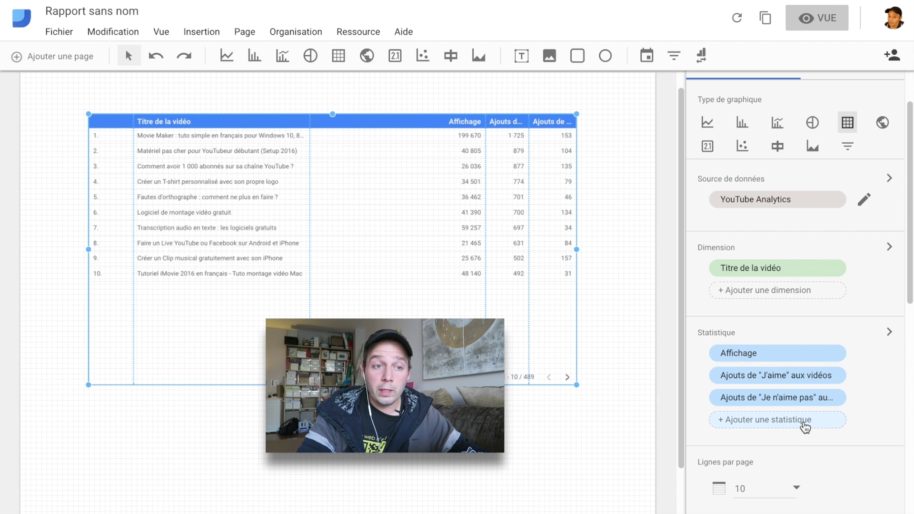
- Start a new calculated field in the YouTube Analytics data source and name it Taux de J'aime
click(806, 423)
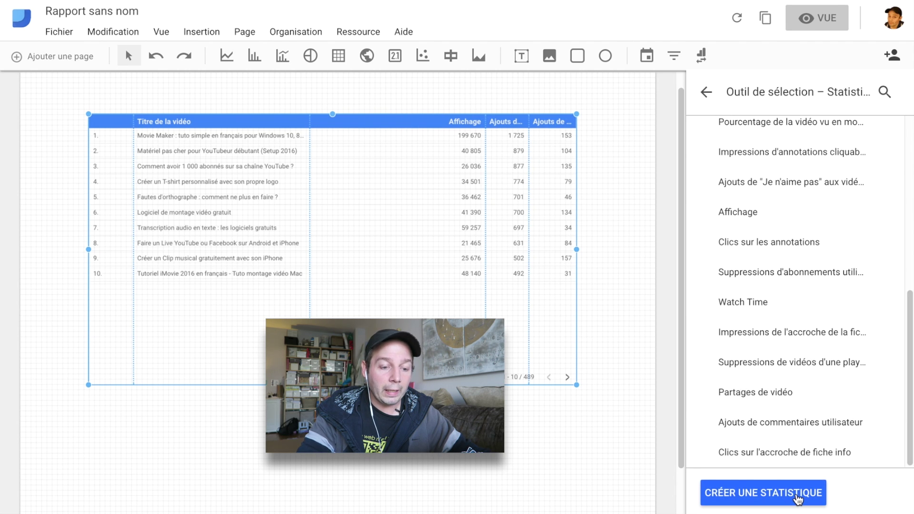
click(797, 495)
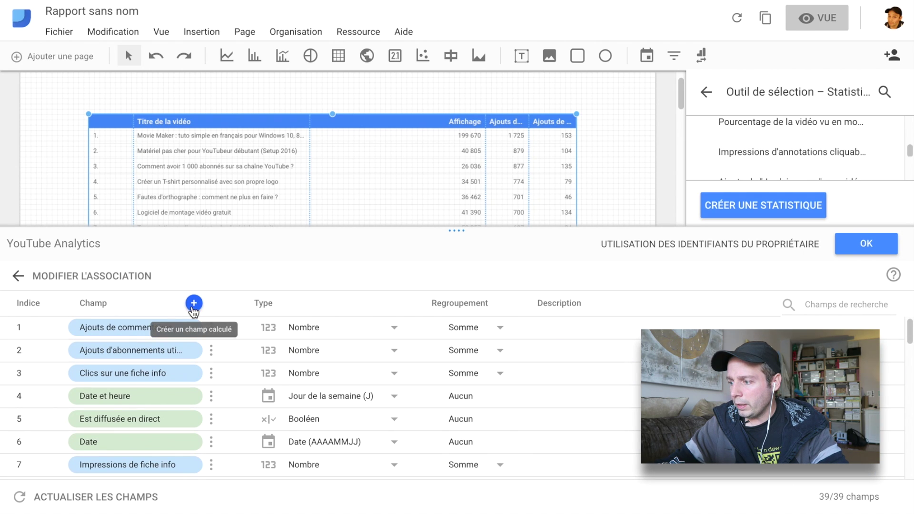
click(194, 303)
click(154, 315)
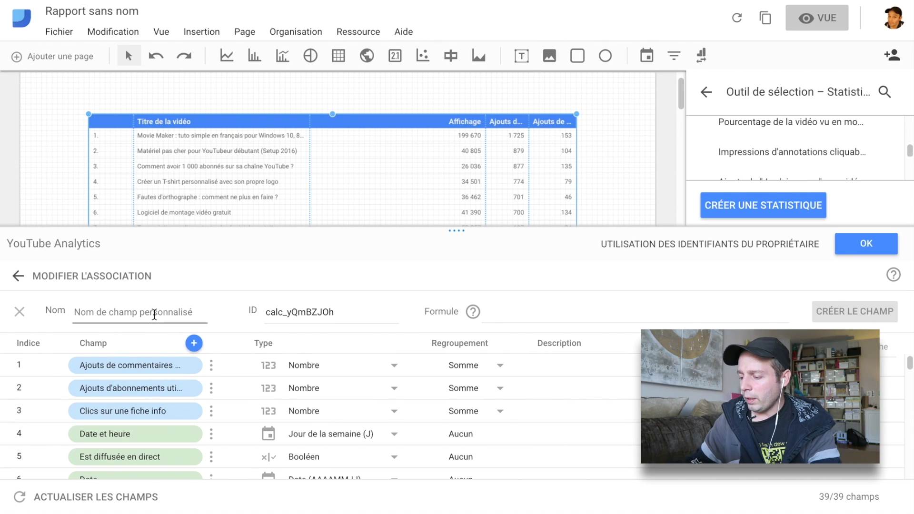
text(Taux de)
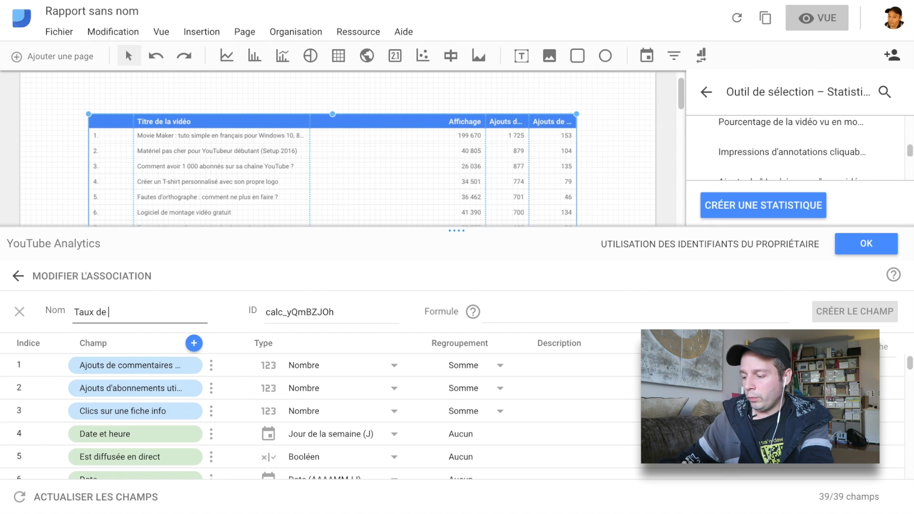
text( J'aime)
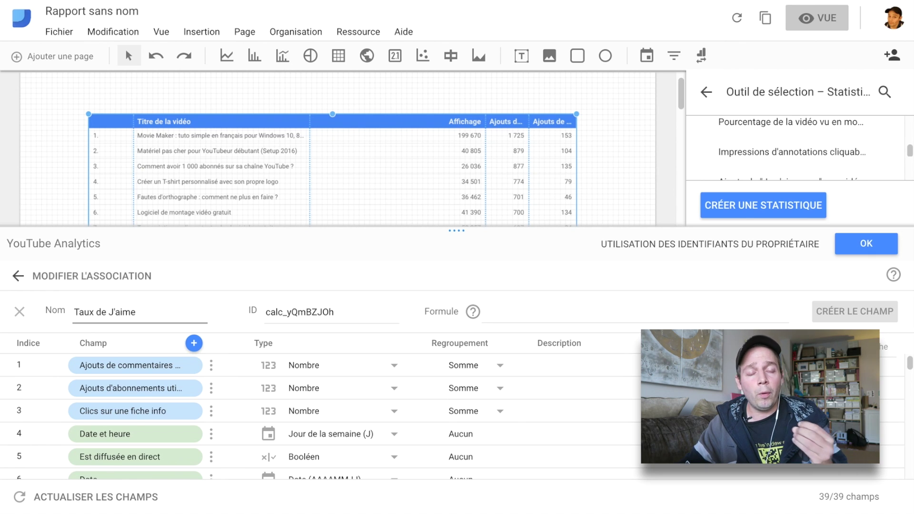
- Enter the formula Ajouts de "J'aime" aux vidéos/(Ajouts de "J'aime" aux vidéos+Ajouts de "Je n'aime pas" aux vidéos) and create the field
key(Tab)
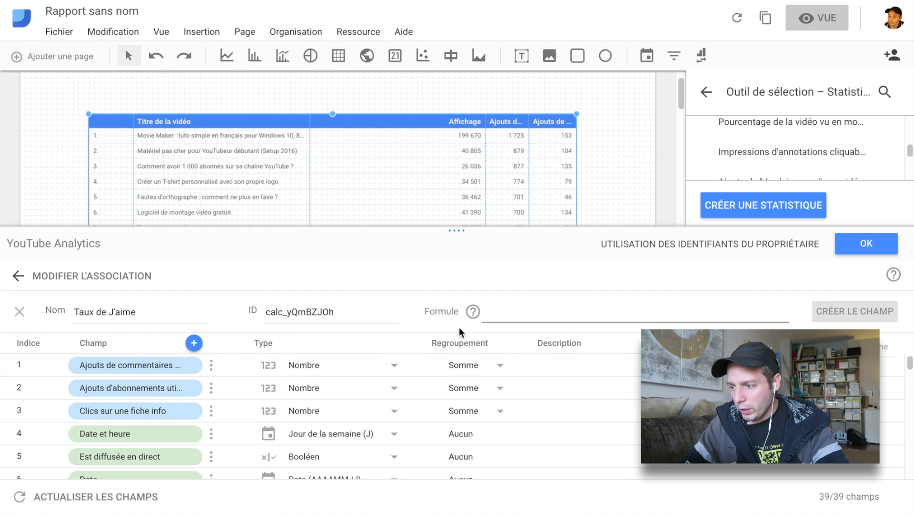
scroll(176, 406, down, 3)
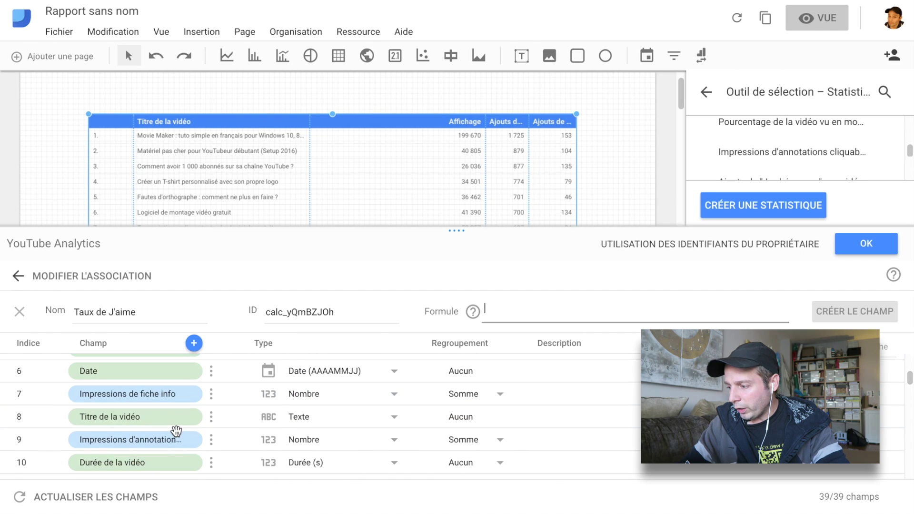
scroll(176, 431, down, 2)
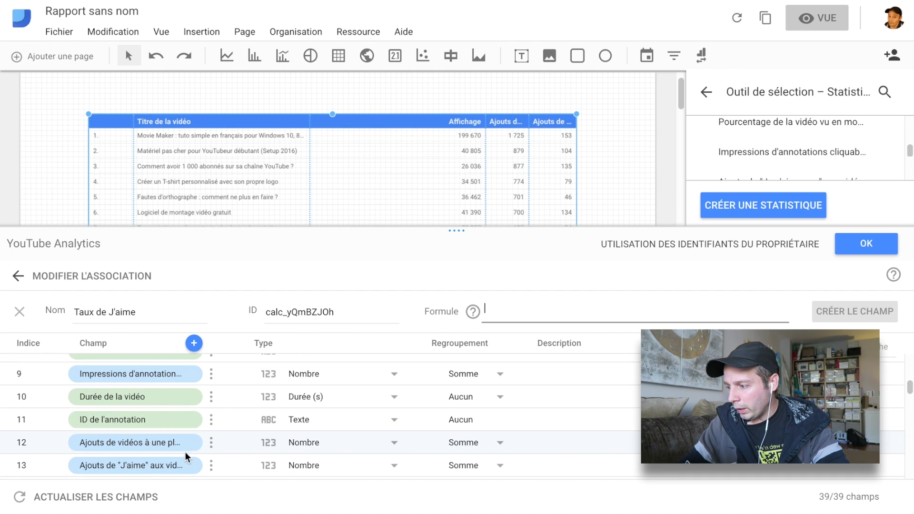
click(173, 469)
drag(173, 469, 592, 311)
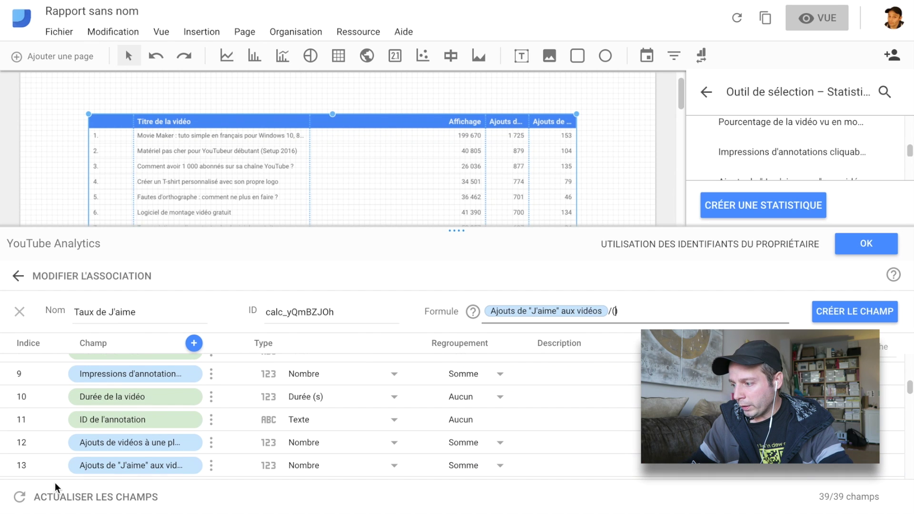
click(140, 466)
drag(584, 358, 617, 312)
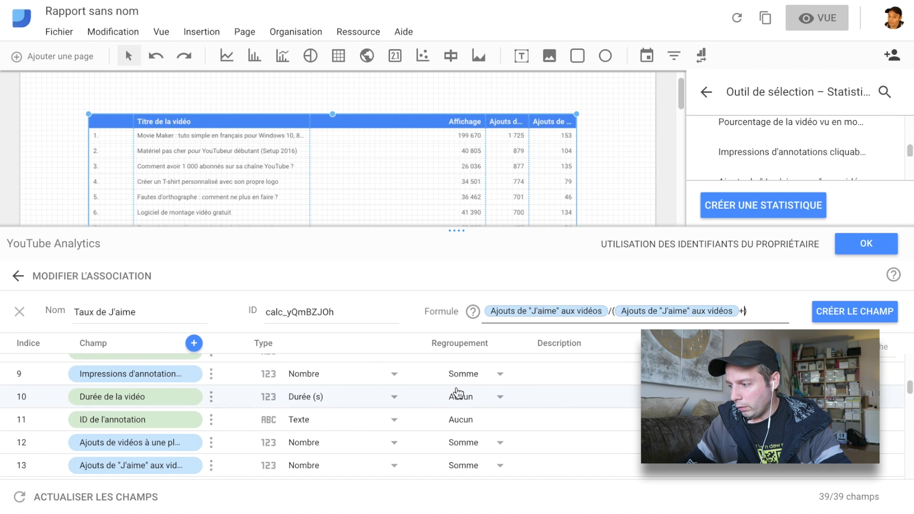
scroll(145, 410, down, 5)
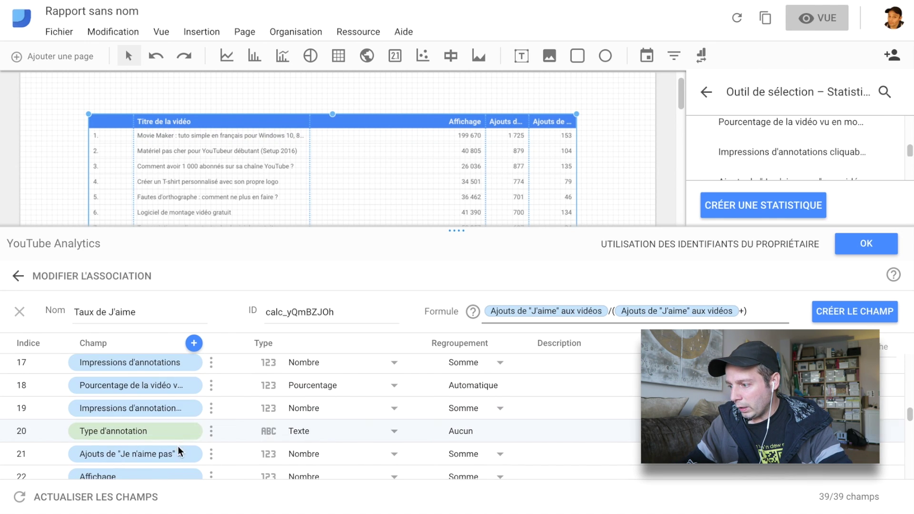
drag(165, 455, 751, 312)
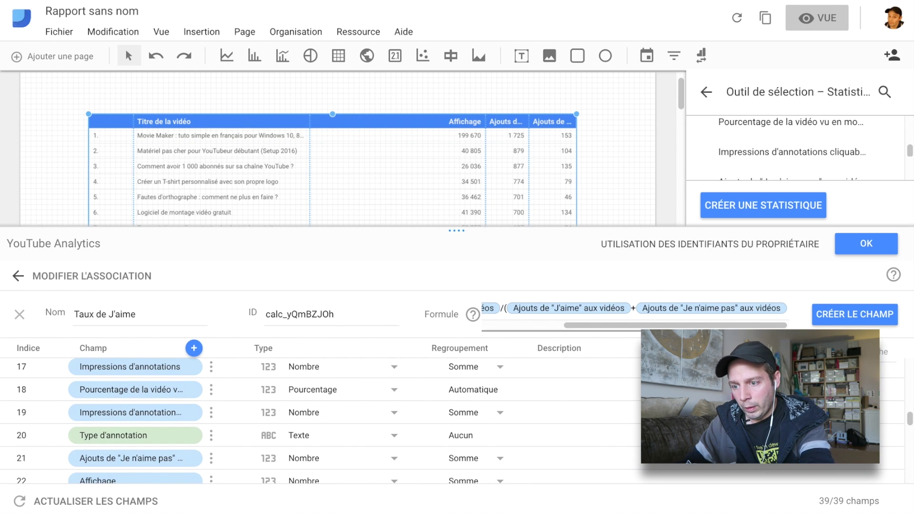
click(837, 325)
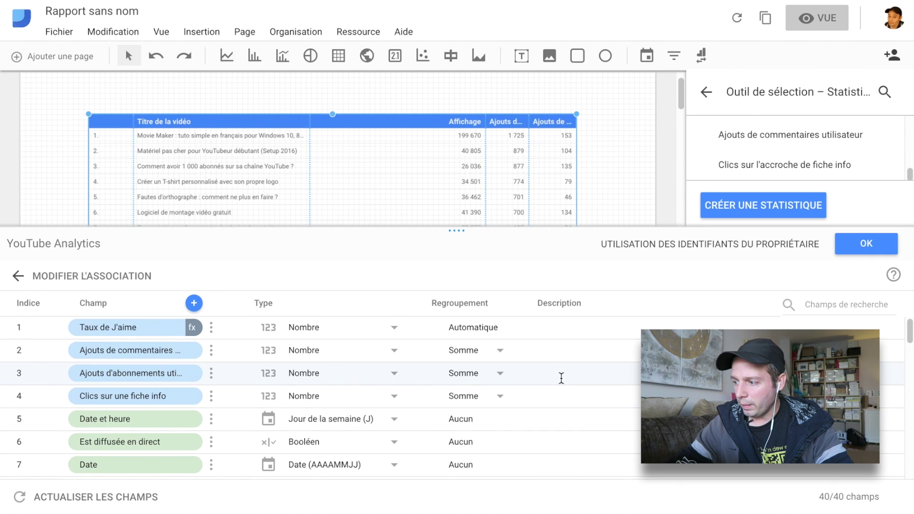
- Set the Taux de J'aime field's type to Pourcentage and close the data source editor
click(395, 333)
mouse_move(403, 364)
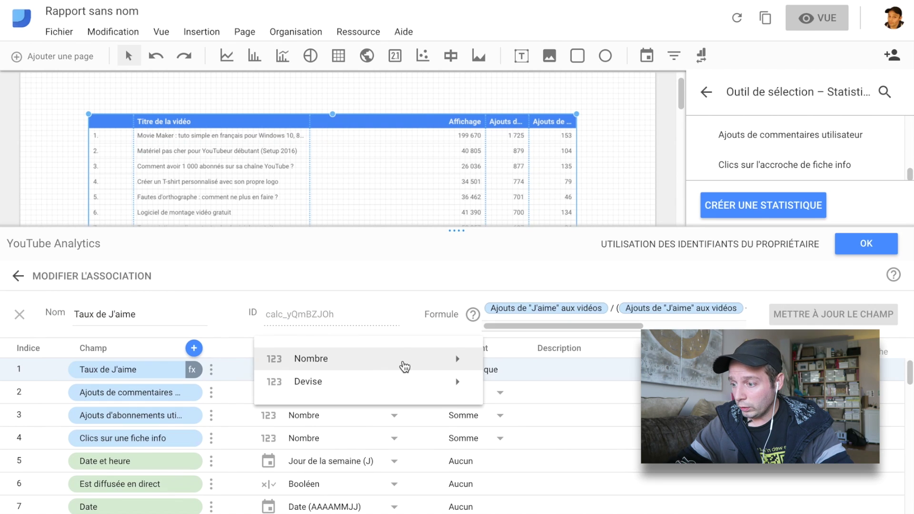
click(547, 383)
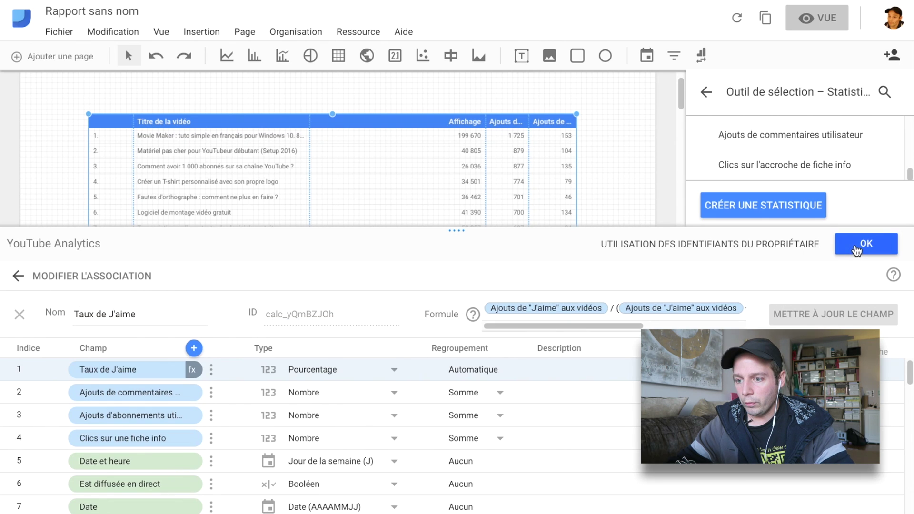
click(856, 250)
- Add the calculated field Taux de J'aime as a statistic of the table and return to the table's settings
scroll(853, 253, up, 3)
scroll(822, 272, up, 5)
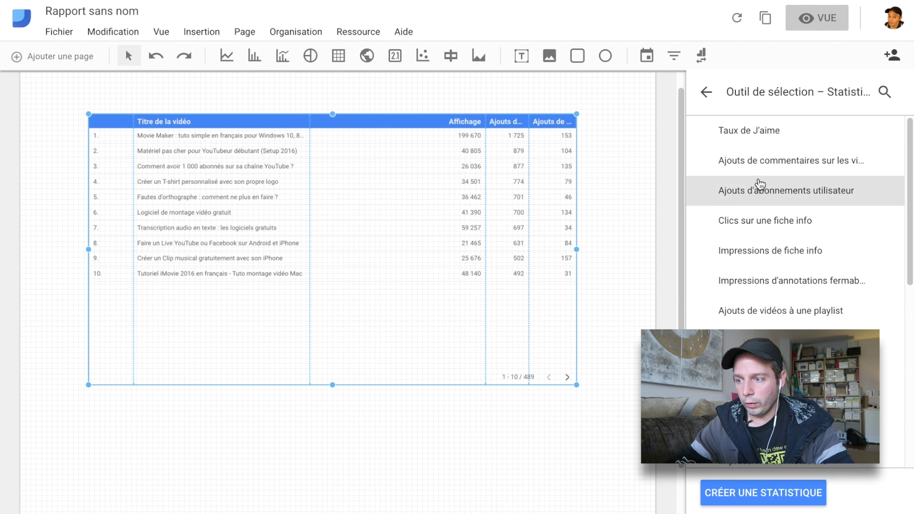
click(761, 140)
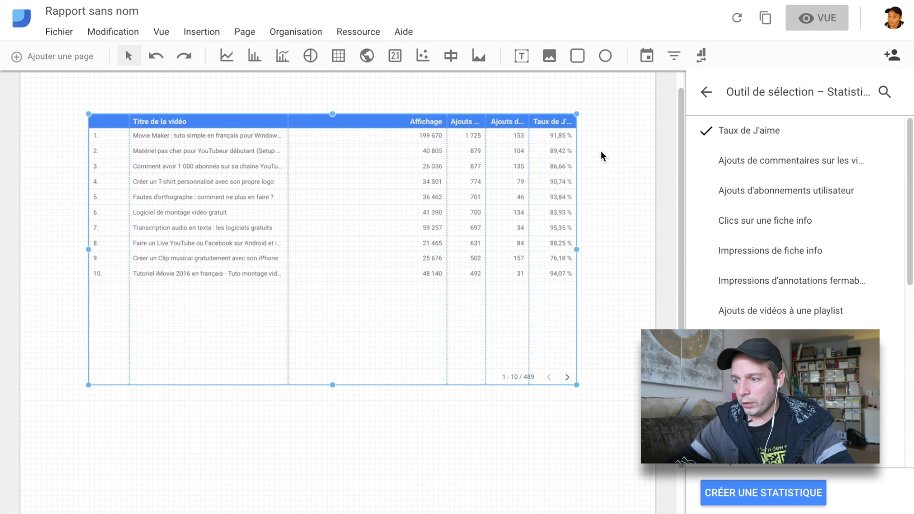
click(707, 93)
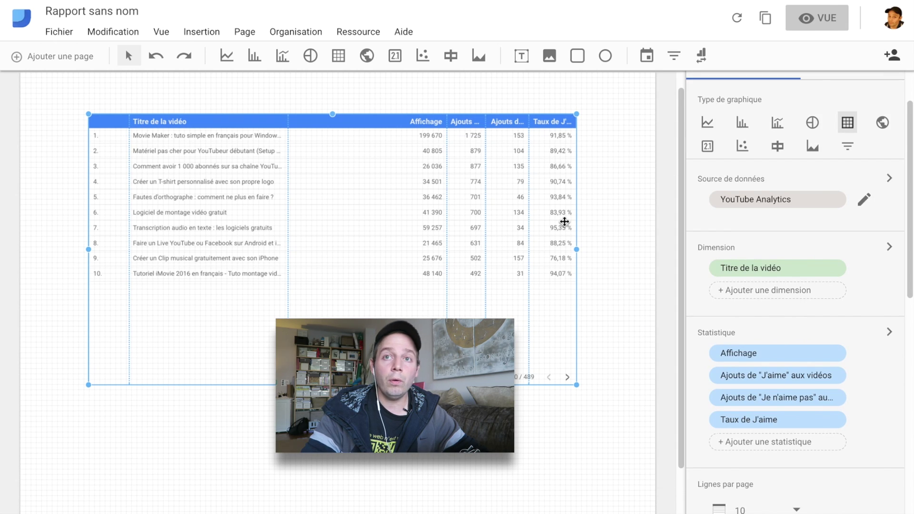
- Sort the table by Taux de J'aime
scroll(868, 318, down, 7)
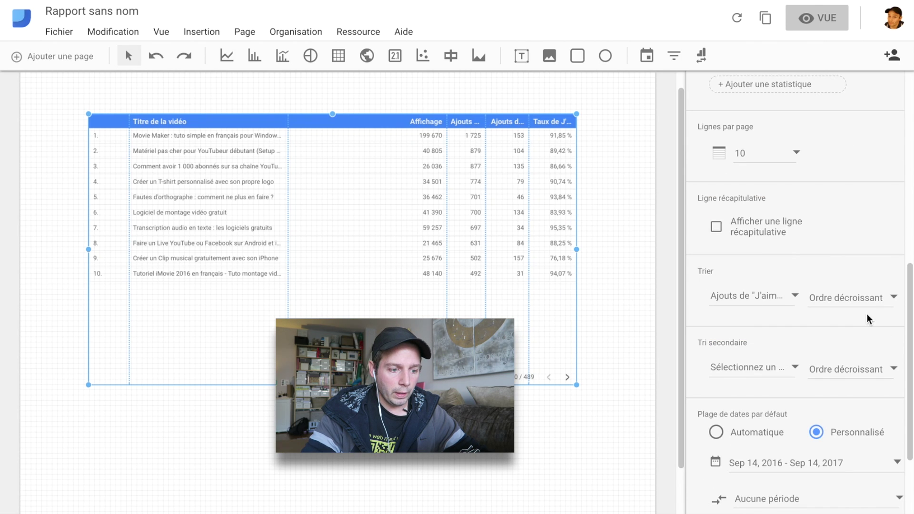
click(788, 300)
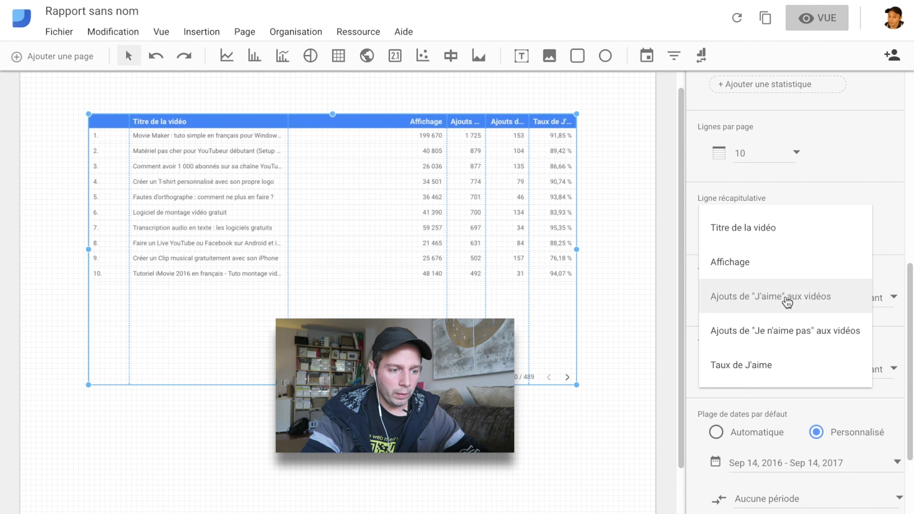
click(771, 370)
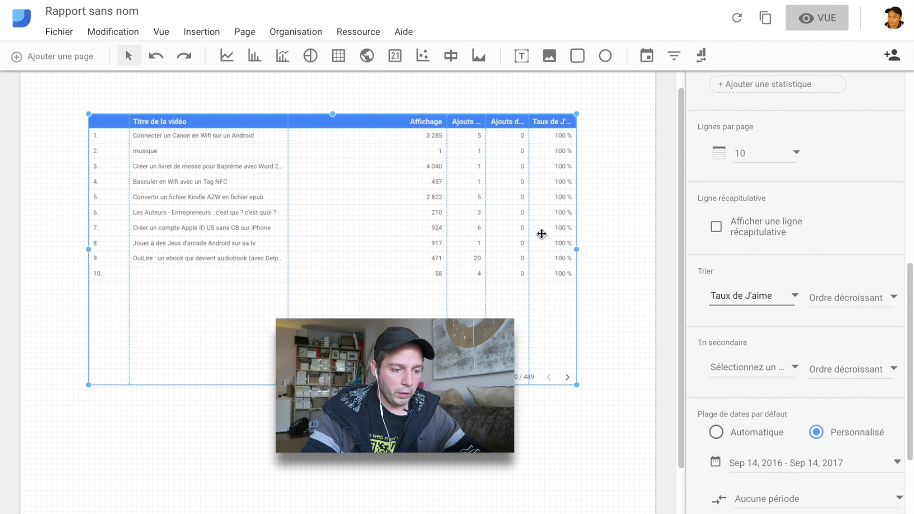
- Create a new filter for the table that includes on the field Ajouts de "J'aime" aux vidéos
scroll(833, 400, down, 3)
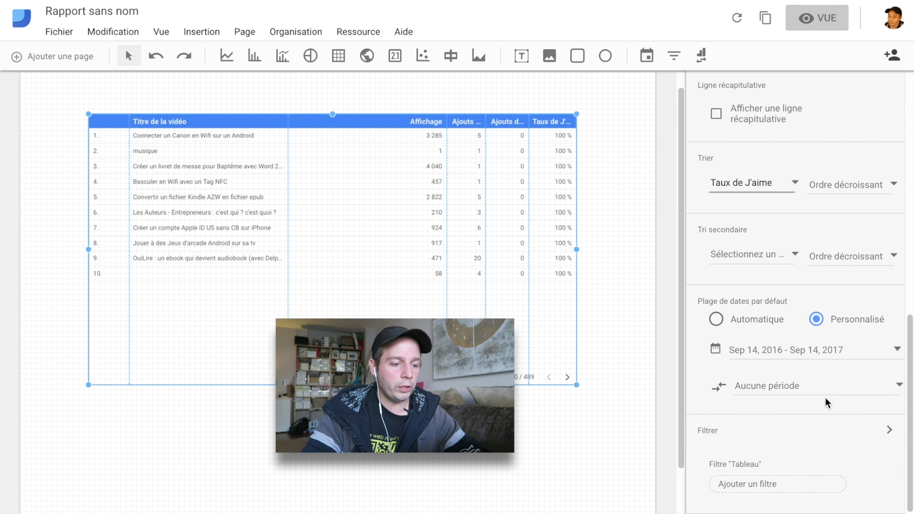
click(770, 485)
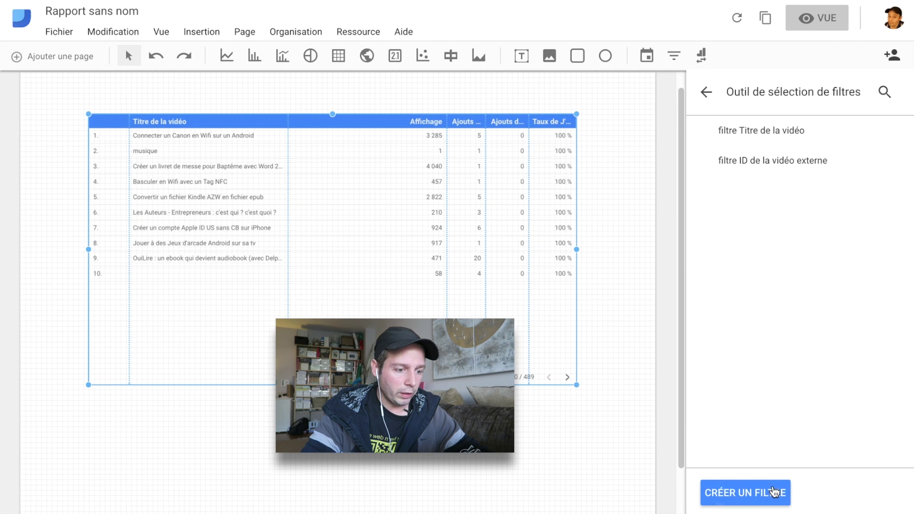
click(750, 494)
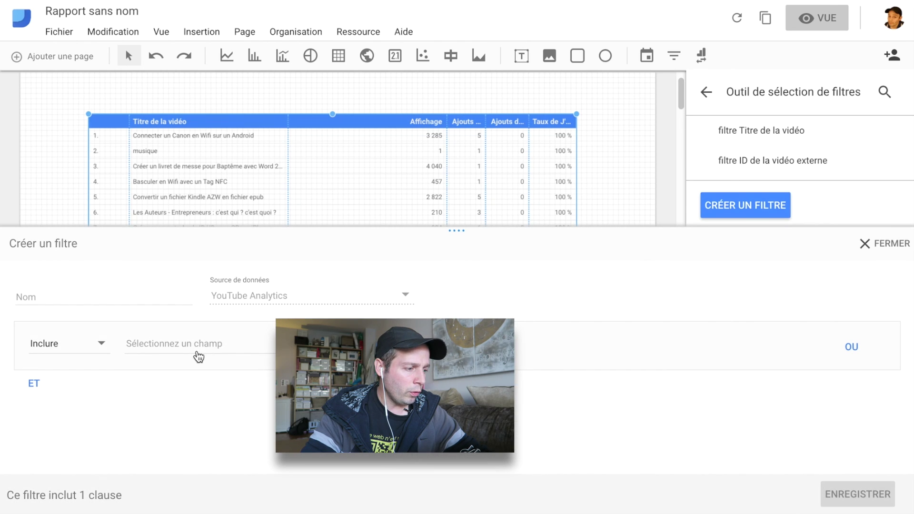
click(200, 355)
scroll(227, 439, down, 5)
scroll(227, 439, down, 4)
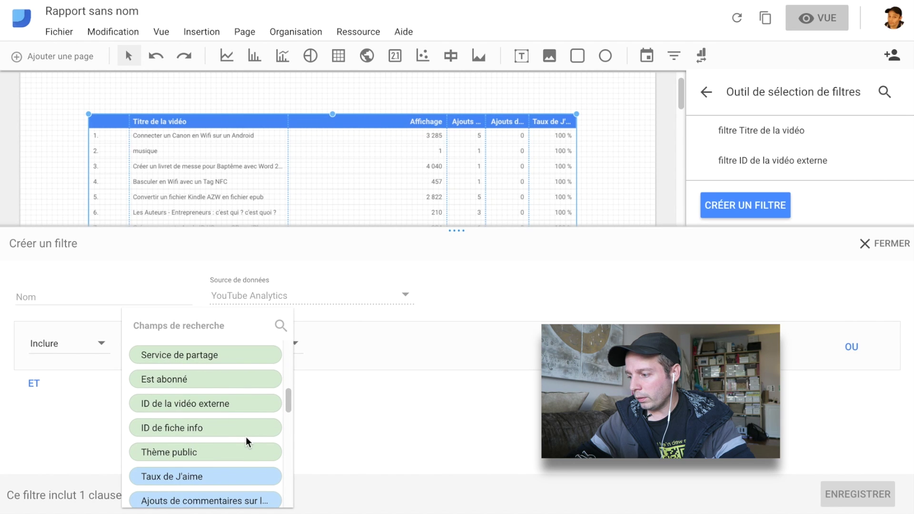
scroll(246, 436, down, 3)
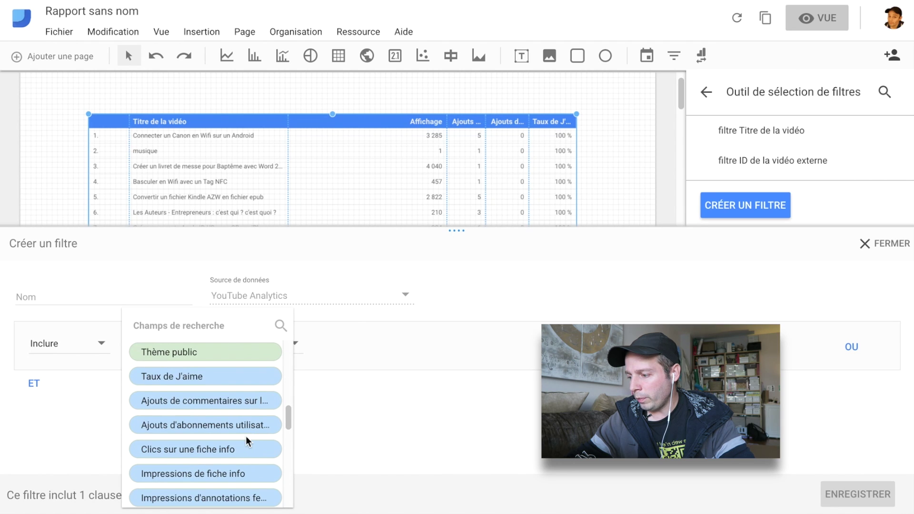
scroll(246, 436, down, 2)
click(255, 484)
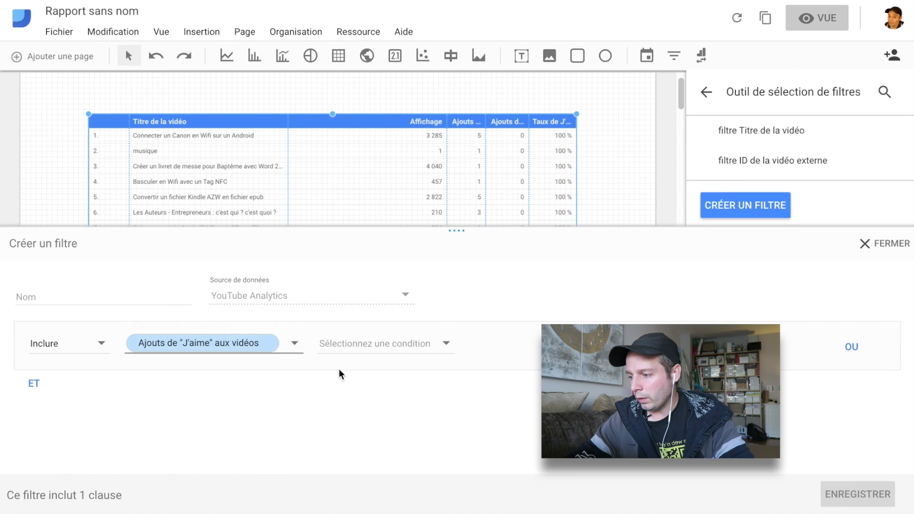
- Set the filter condition to Supérieur(e) à (>) with the value 40
click(364, 344)
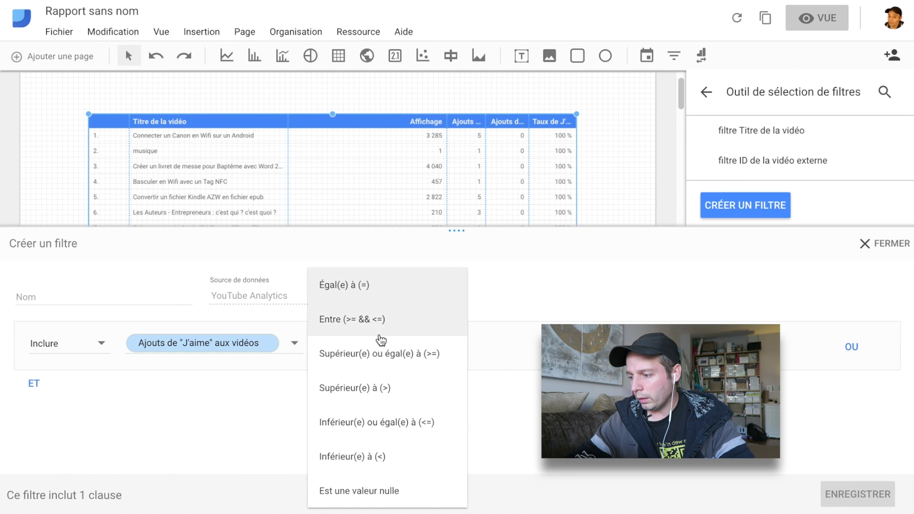
click(395, 390)
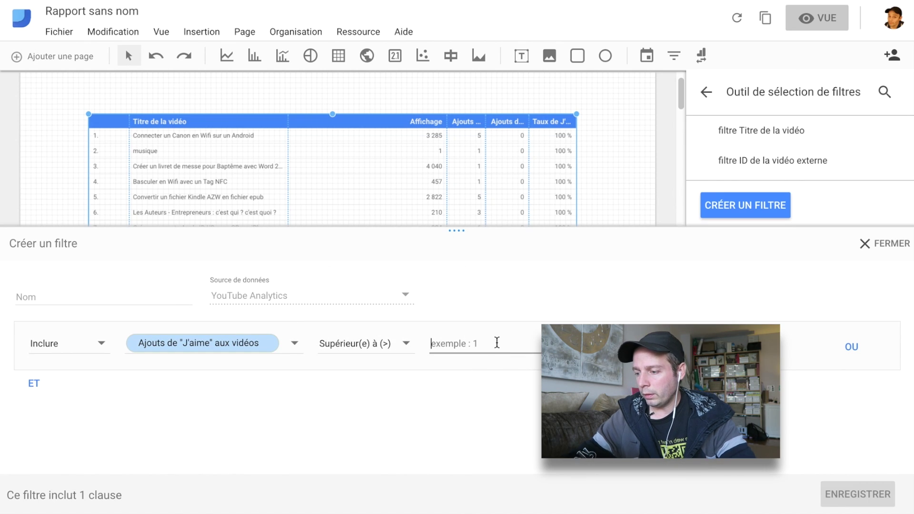
text(40)
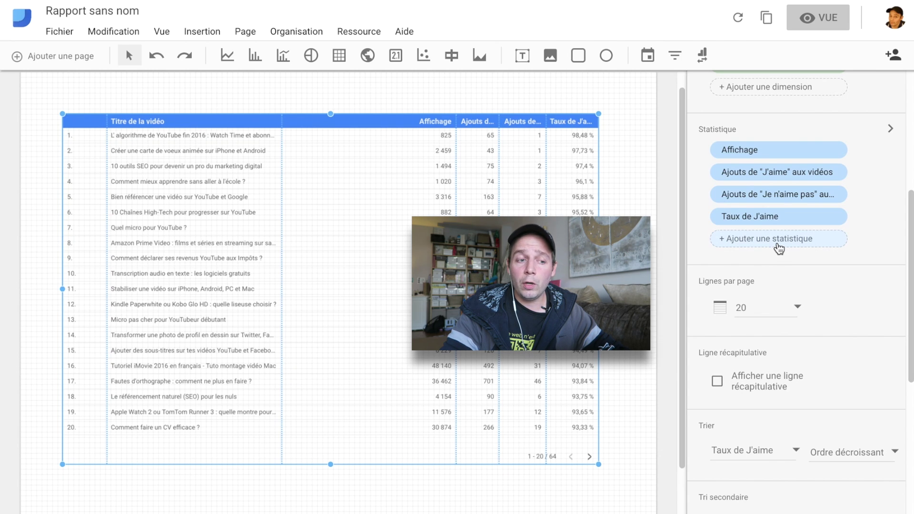
- Add a fifth statistic to the table after Taux de J'aime
click(778, 244)
scroll(777, 238, down, 5)
click(780, 193)
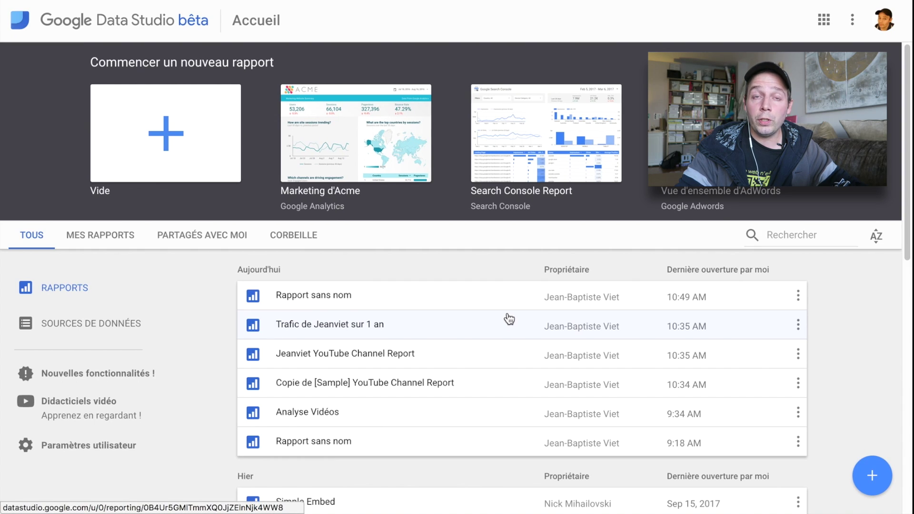
- Open the Jeanviet YouTube Channel Report from the list of reports and switch it to edit mode
scroll(513, 354, down, 5)
scroll(513, 354, up, 3)
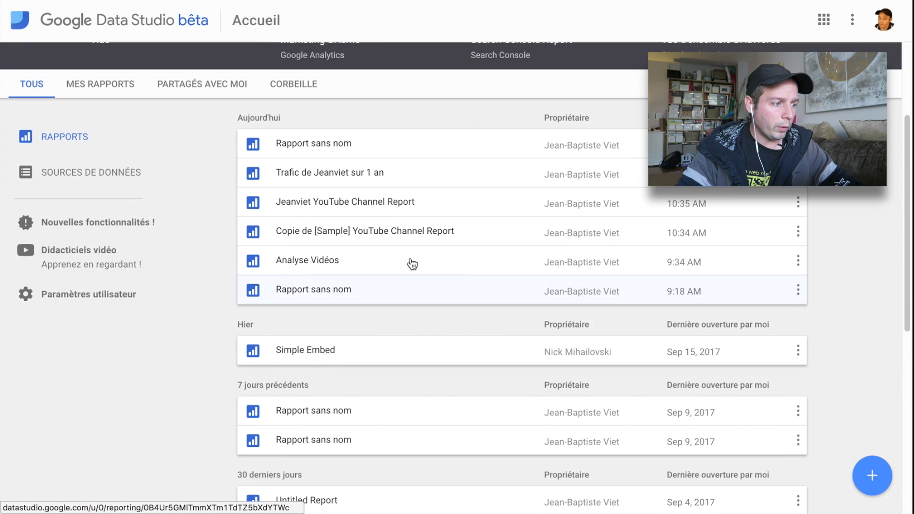
click(327, 204)
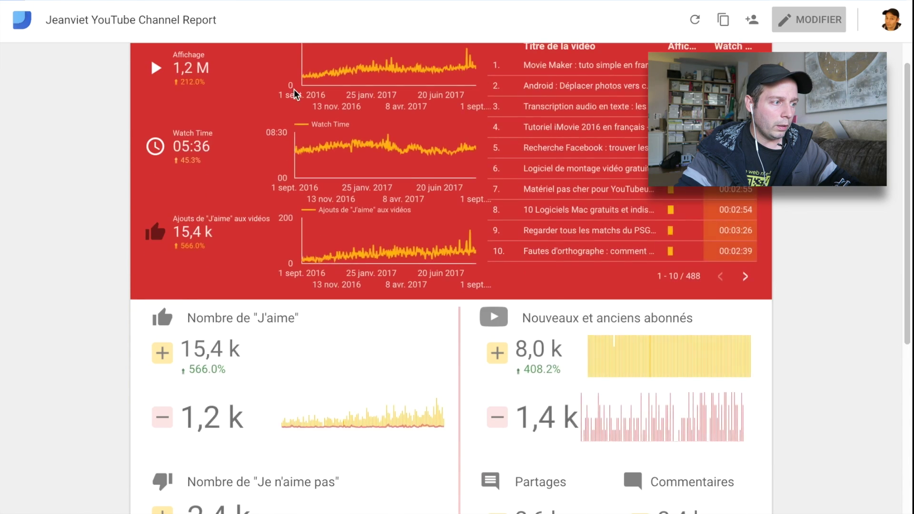
click(810, 20)
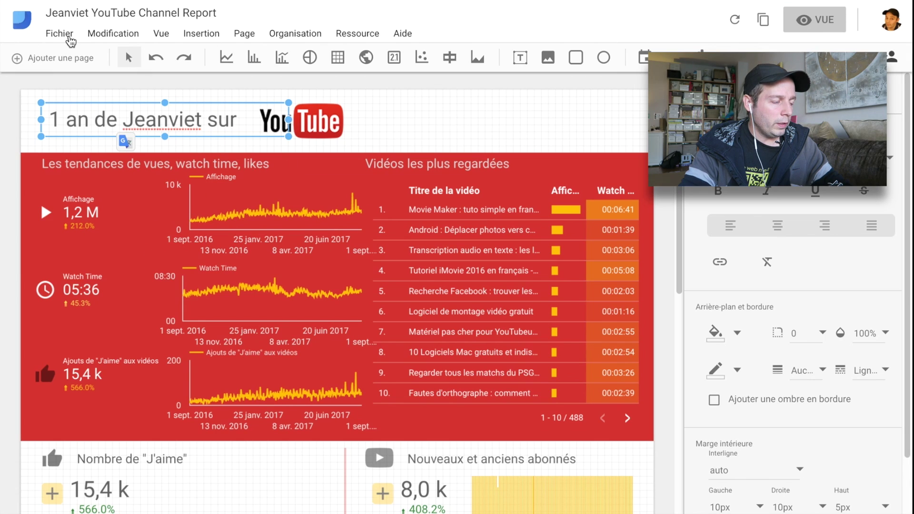
- Open the report's embed settings and turn its embedding off and back on
click(59, 35)
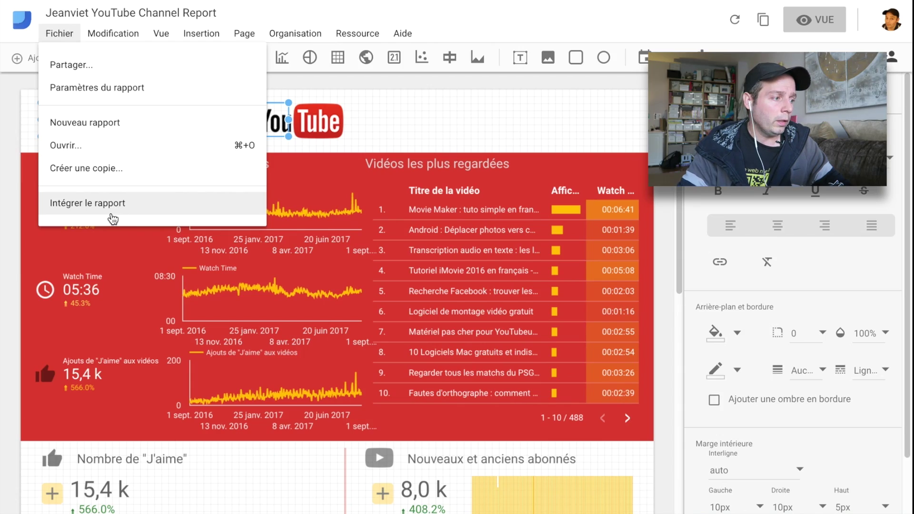
click(114, 206)
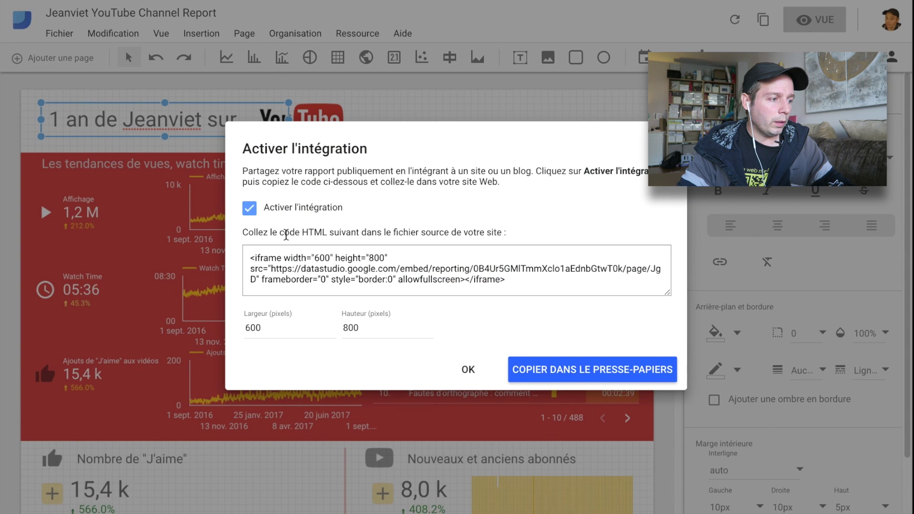
click(249, 210)
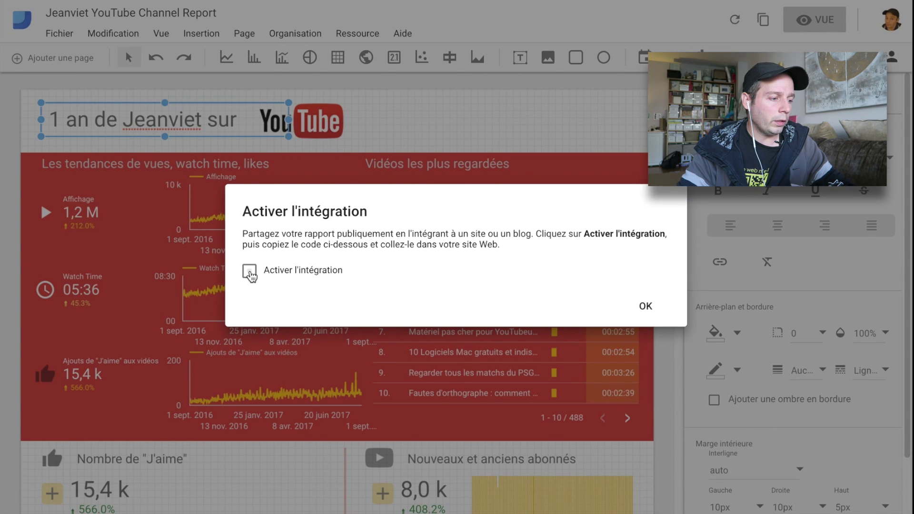
click(249, 273)
- Set the embed width to 490 pixels and select the entire generated iframe code
drag(277, 328, 162, 318)
text(490)
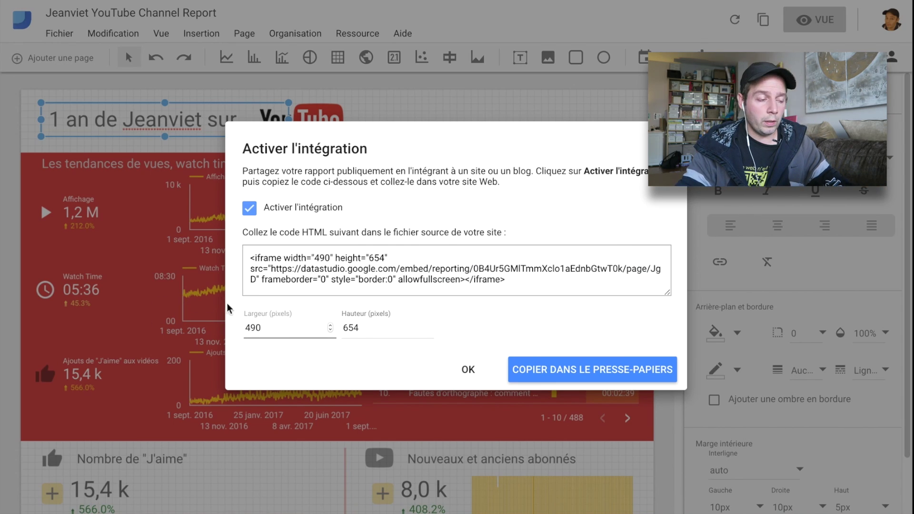
click(421, 280)
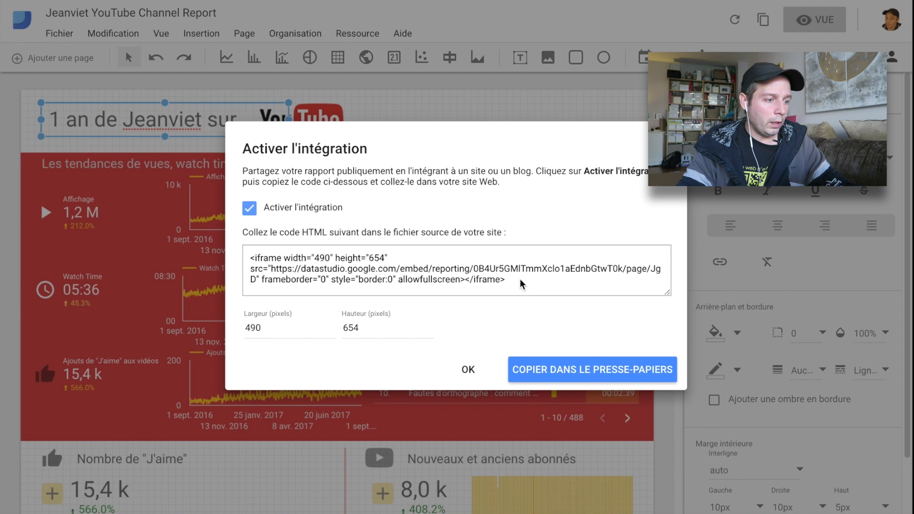
drag(520, 285, 250, 253)
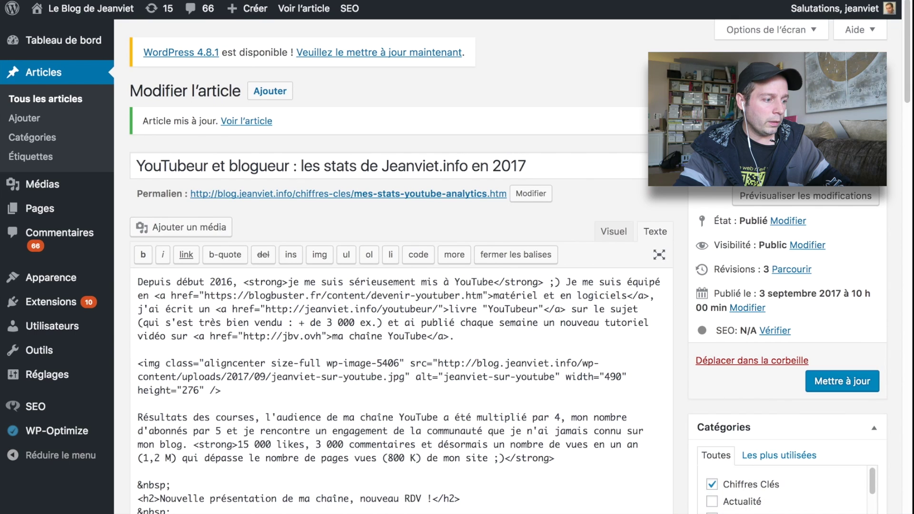
- Switch to the WordPress article editor and examine the Data Studio iframe codes under the channel and site stats headings
scroll(507, 342, down, 5)
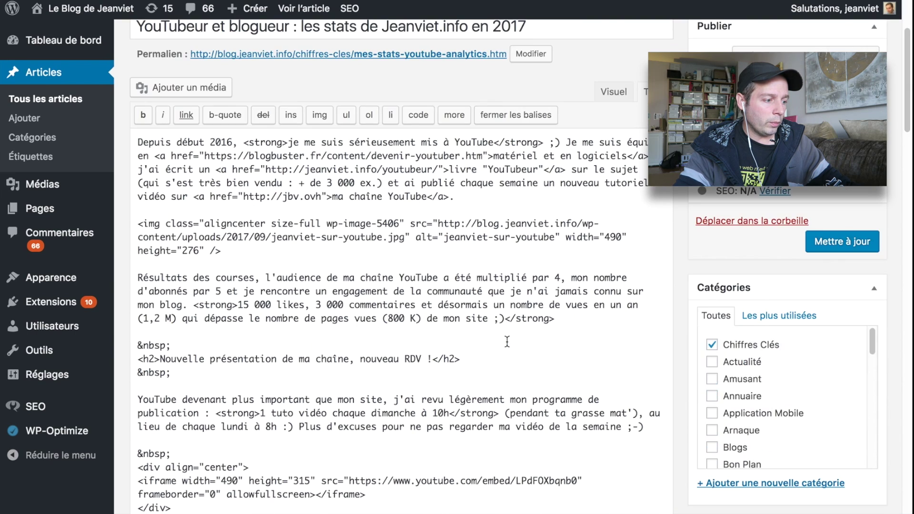
scroll(507, 342, down, 1)
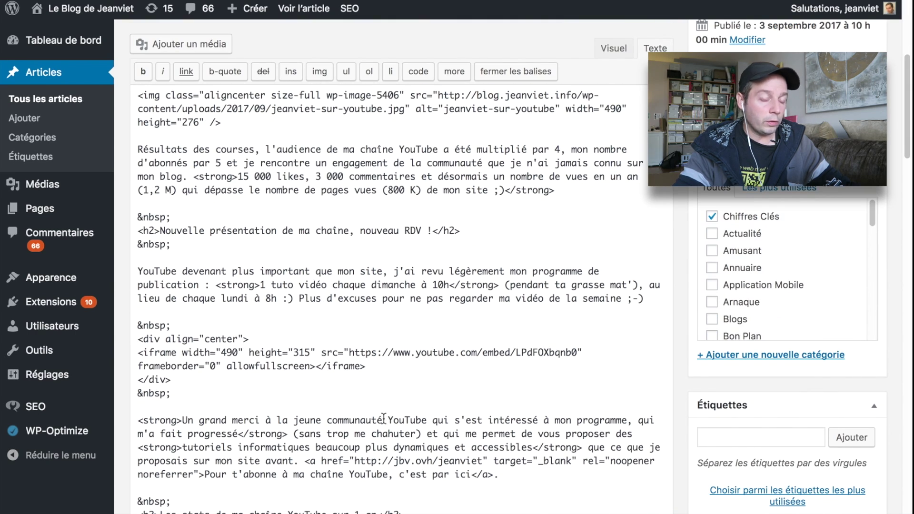
scroll(263, 410, down, 5)
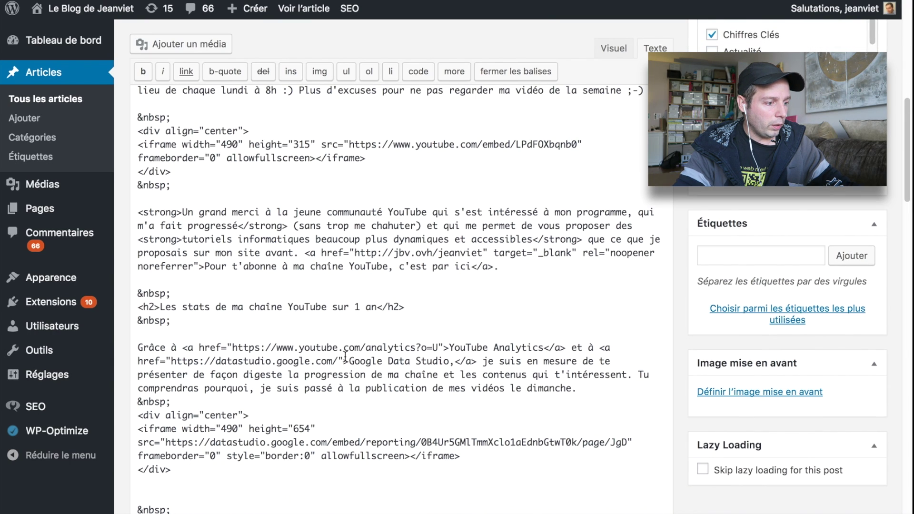
scroll(345, 357, down, 6)
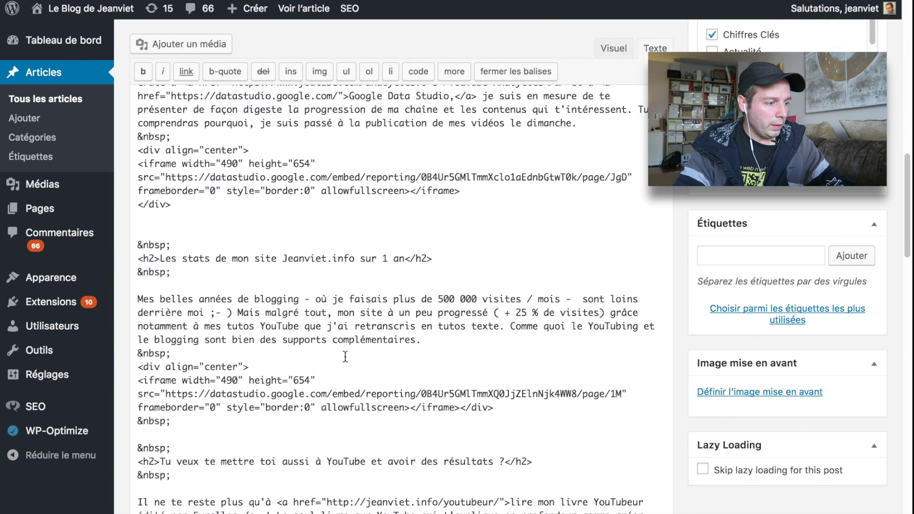
drag(504, 408, 141, 370)
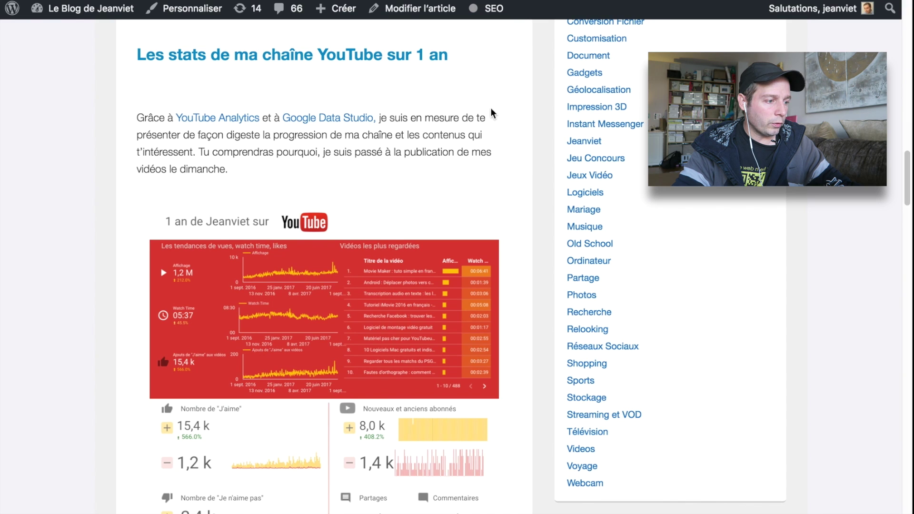
- Switch to the published blog article and examine the embedded YouTube channel report from top to bottom
scroll(493, 108, down, 6)
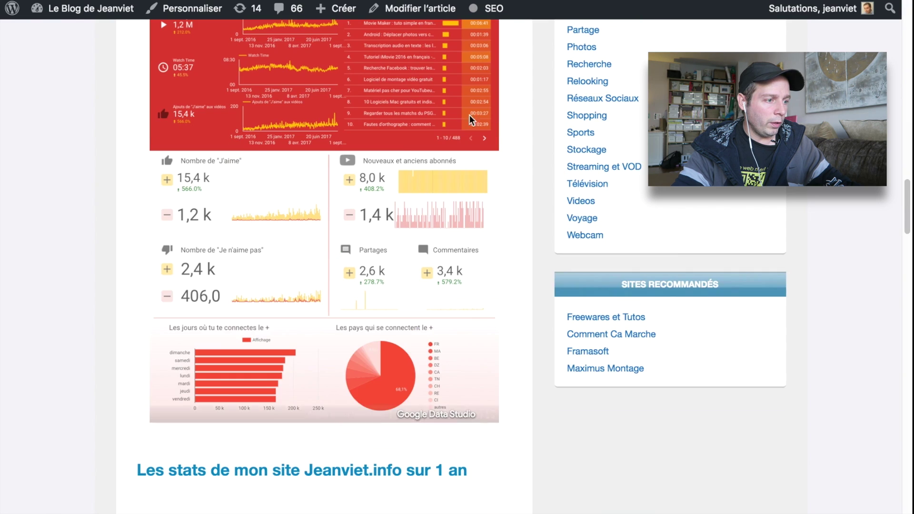
scroll(469, 116, up, 2)
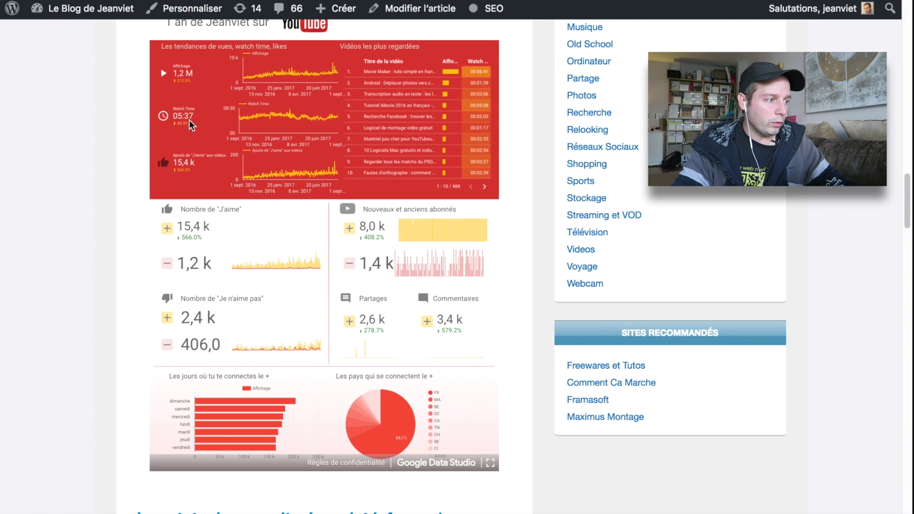